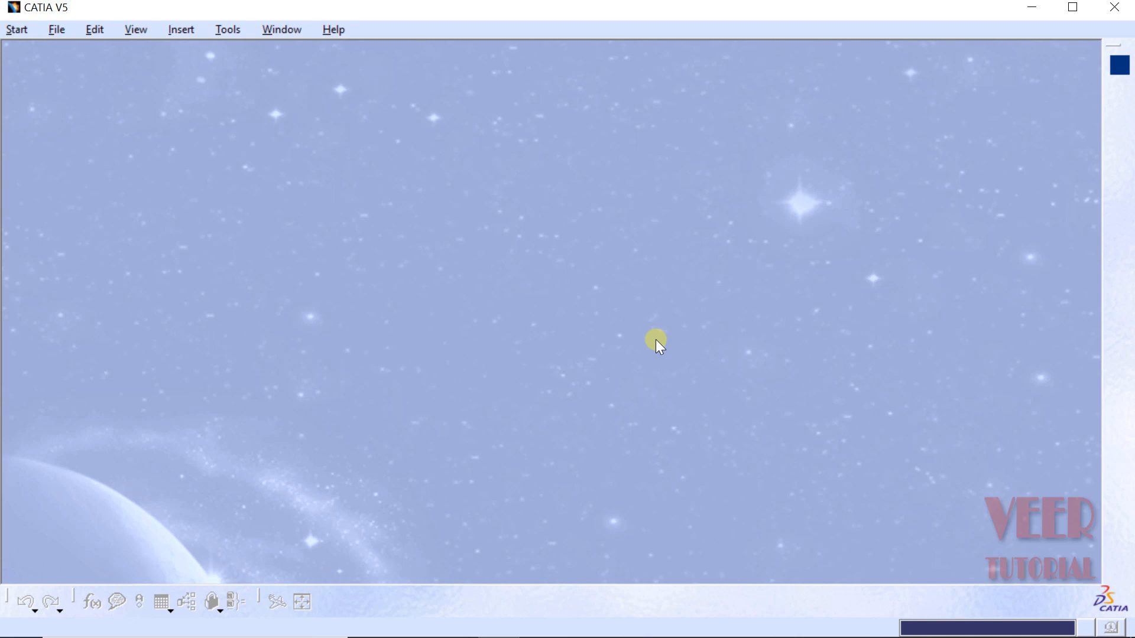
Open the Sketcher workbench and create a new part named Part1 with hybrid design enabled
{"action": "left_click", "coordinate": [15, 30]}
{"action": "mouse_move", "coordinate": [59, 64]}
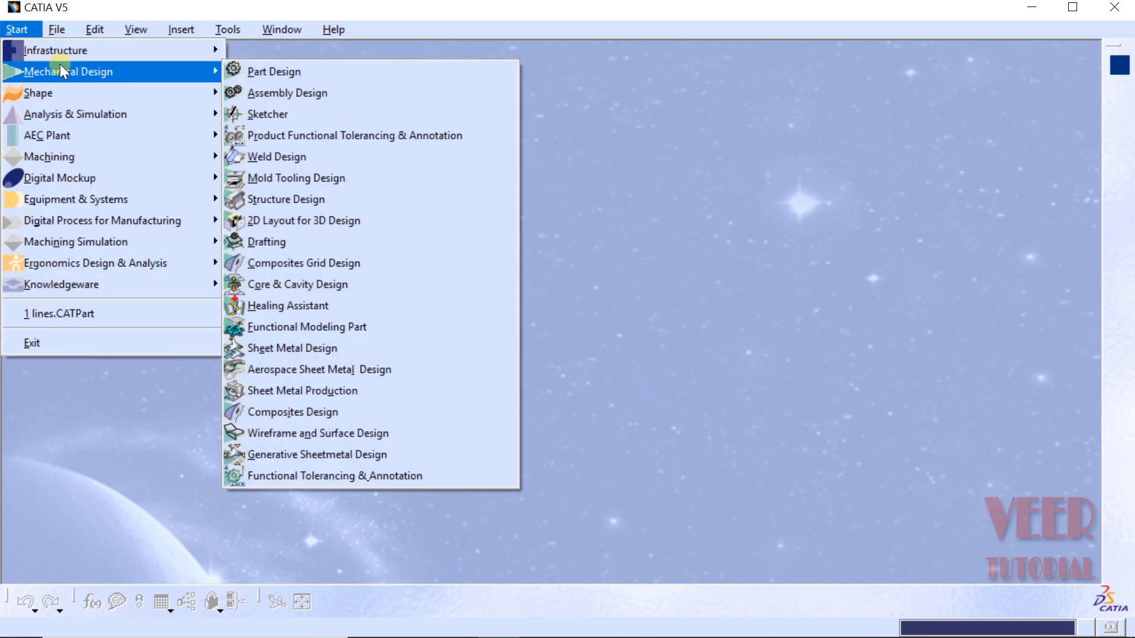
{"action": "left_click", "coordinate": [275, 113]}
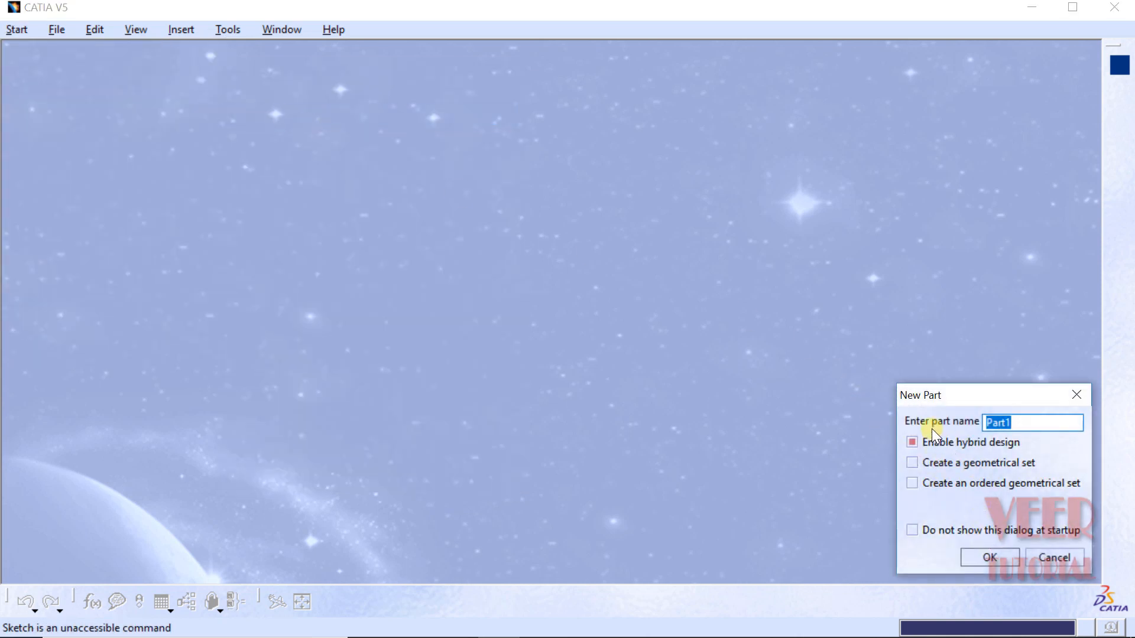
{"action": "left_click", "coordinate": [990, 555]}
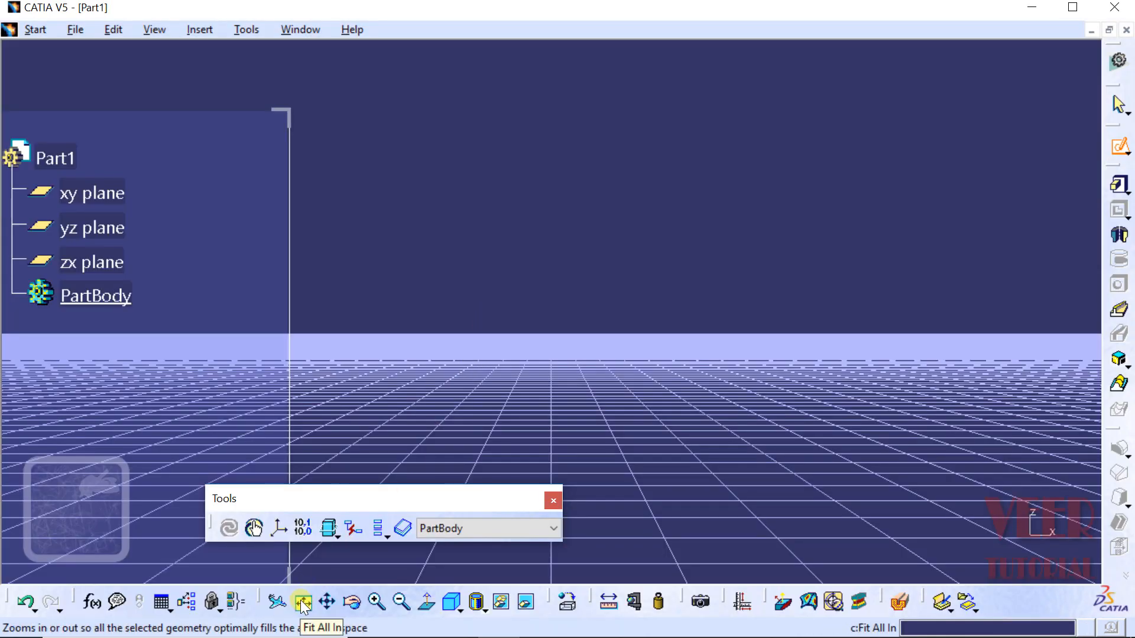
Fit the part in an isometric view and hide the ground grid
{"action": "left_click", "coordinate": [301, 602]}
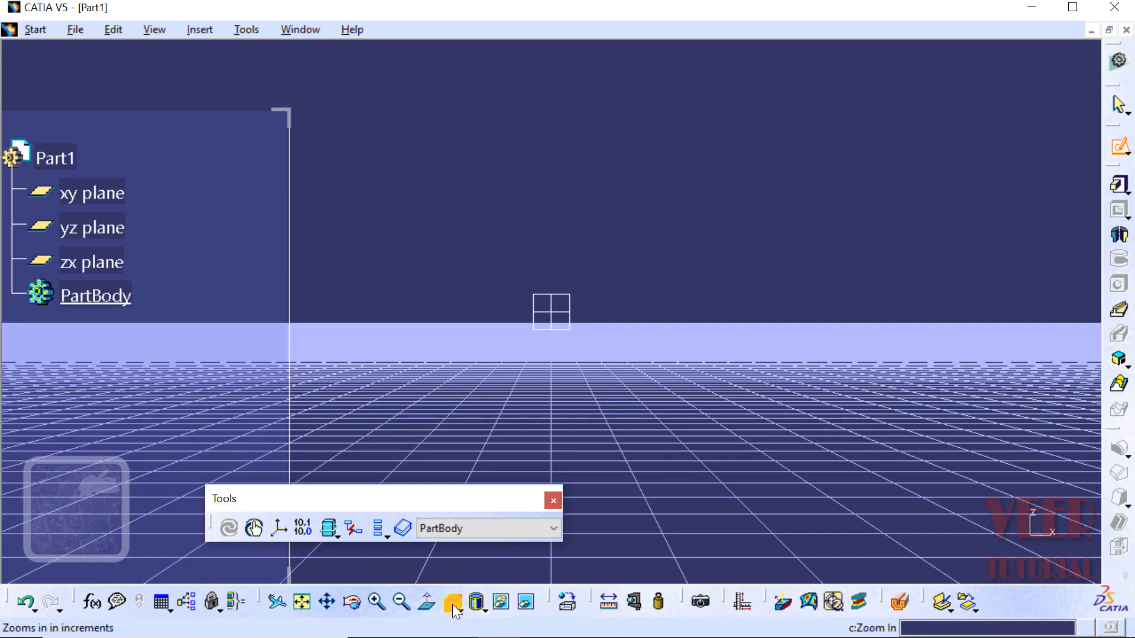
{"action": "left_click", "coordinate": [453, 605]}
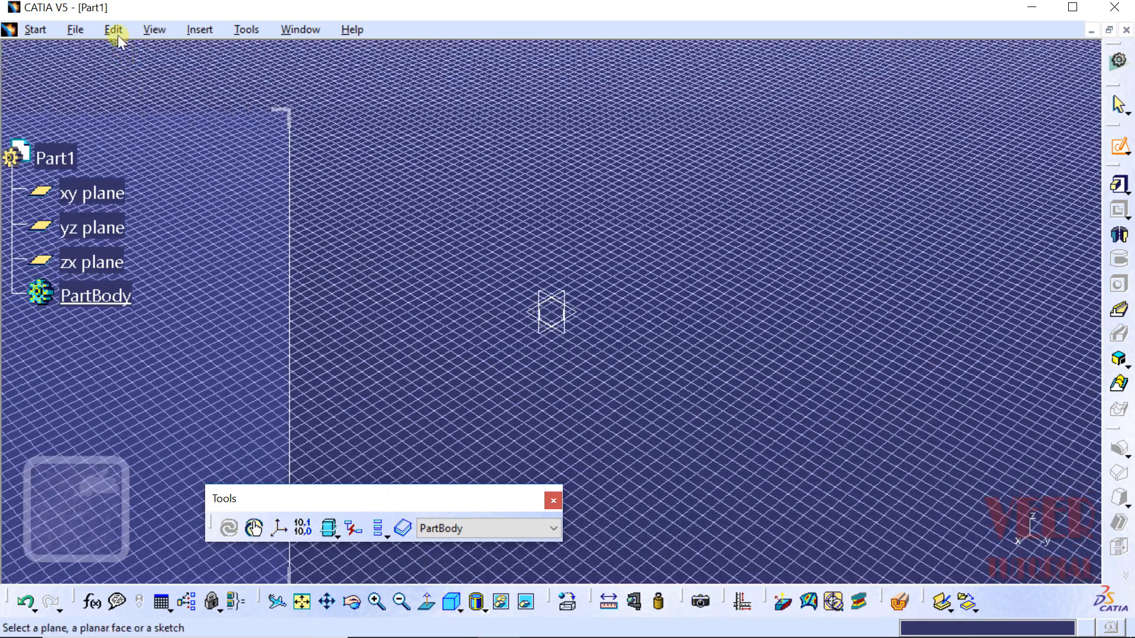
{"action": "left_click", "coordinate": [117, 31]}
{"action": "mouse_move", "coordinate": [147, 27]}
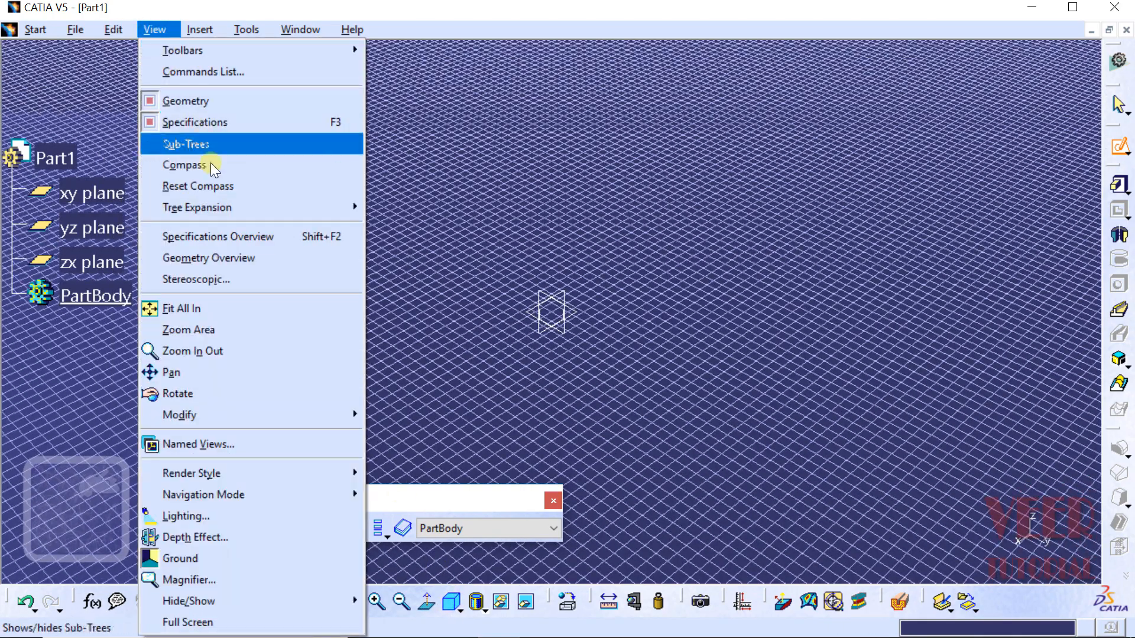
{"action": "left_click", "coordinate": [207, 558]}
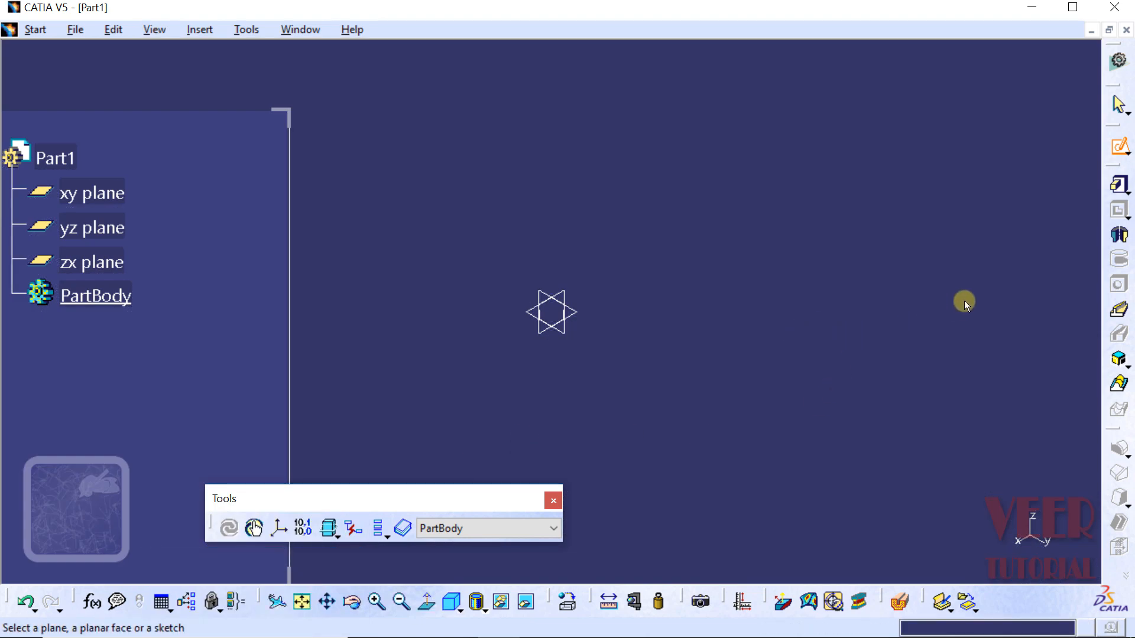
Start a sketch on the xy plane and show the available predefined profile tools
{"action": "left_click", "coordinate": [1119, 148]}
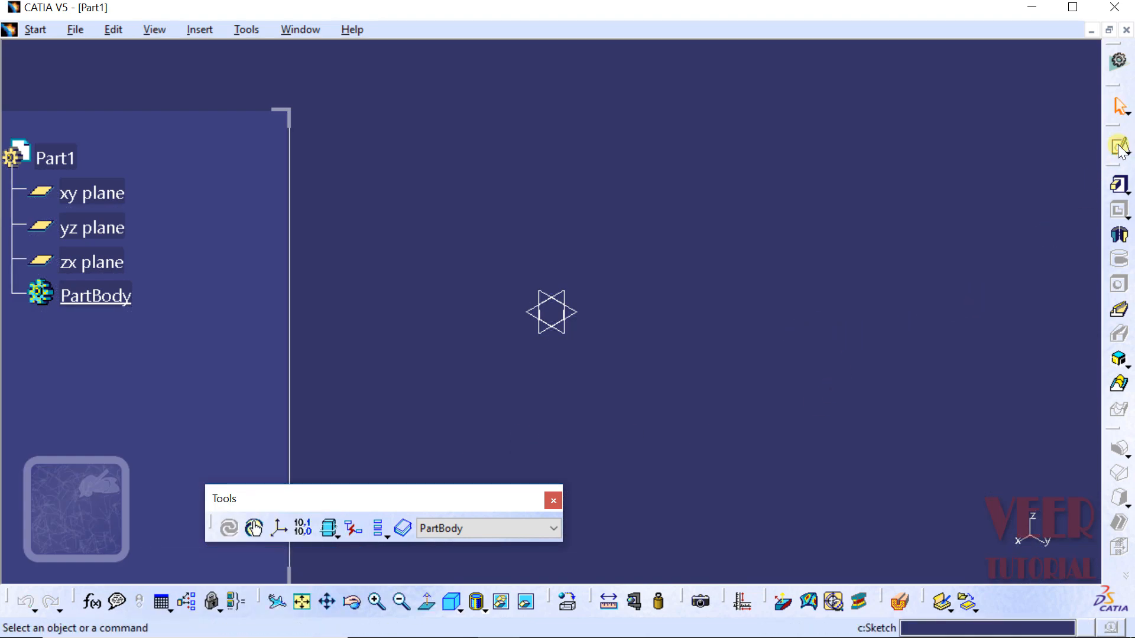
{"action": "left_click", "coordinate": [1118, 148]}
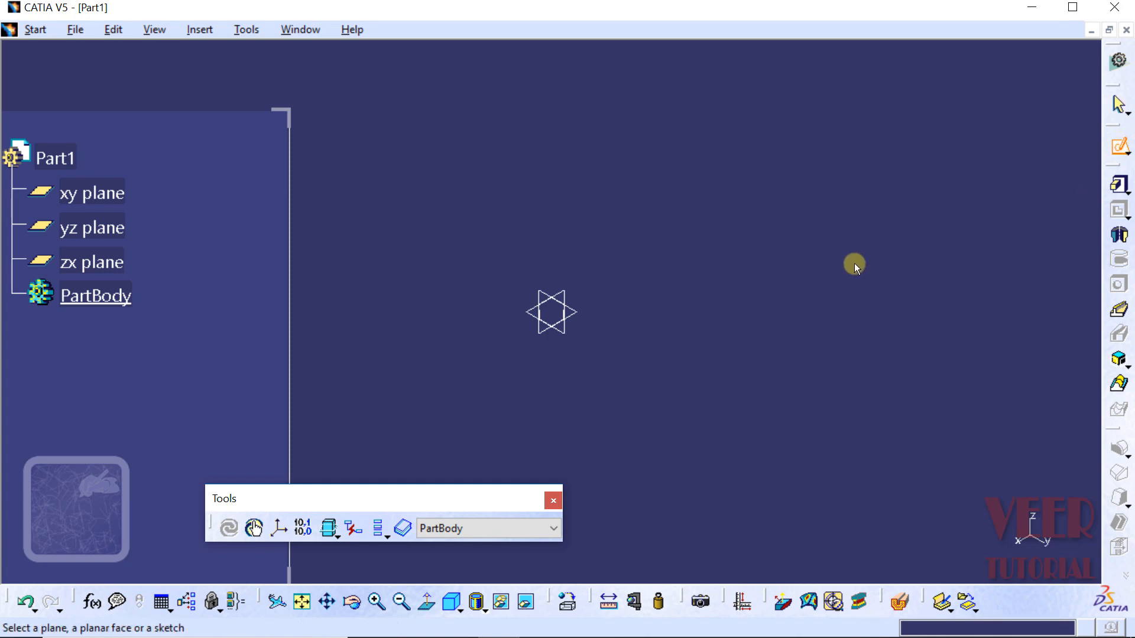
{"action": "left_click", "coordinate": [571, 313]}
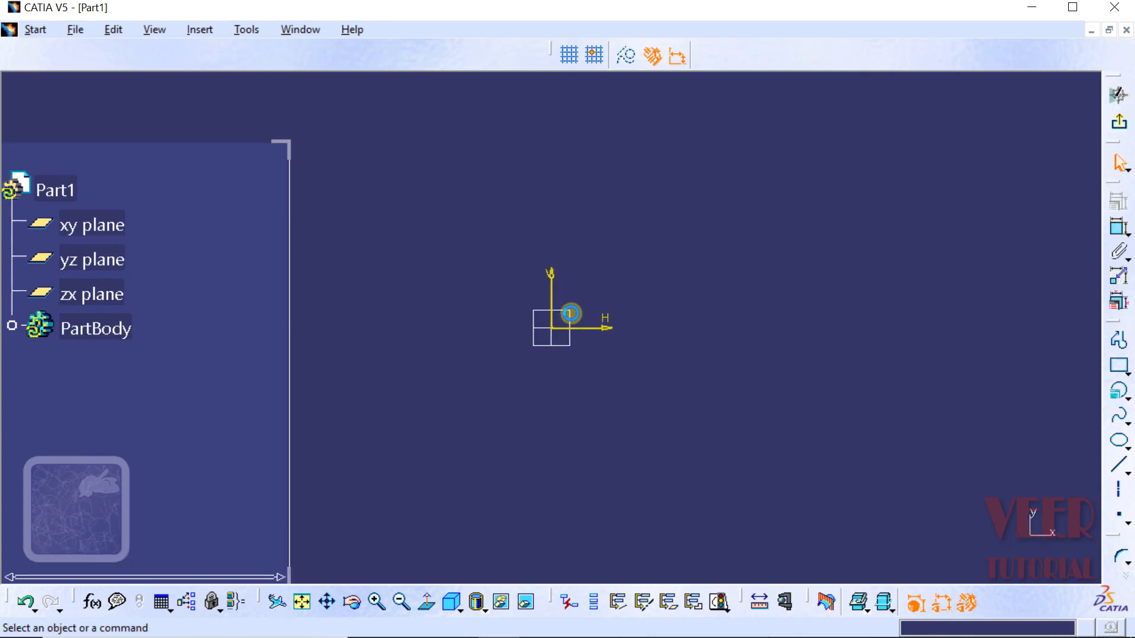
{"action": "left_click", "coordinate": [1128, 369]}
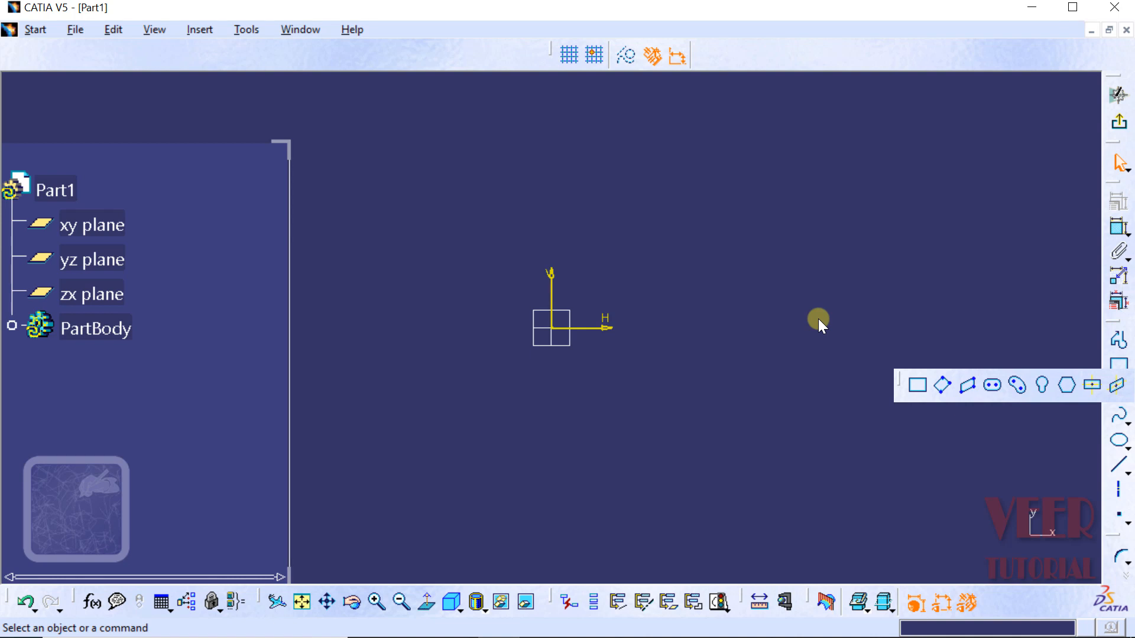
Switch to the OneNote Rectangle page and ink-mark the first rectangle's lower-left corner as circled 1 and upper-right corner as circled 2
{"action": "key", "text": "alt+Tab"}
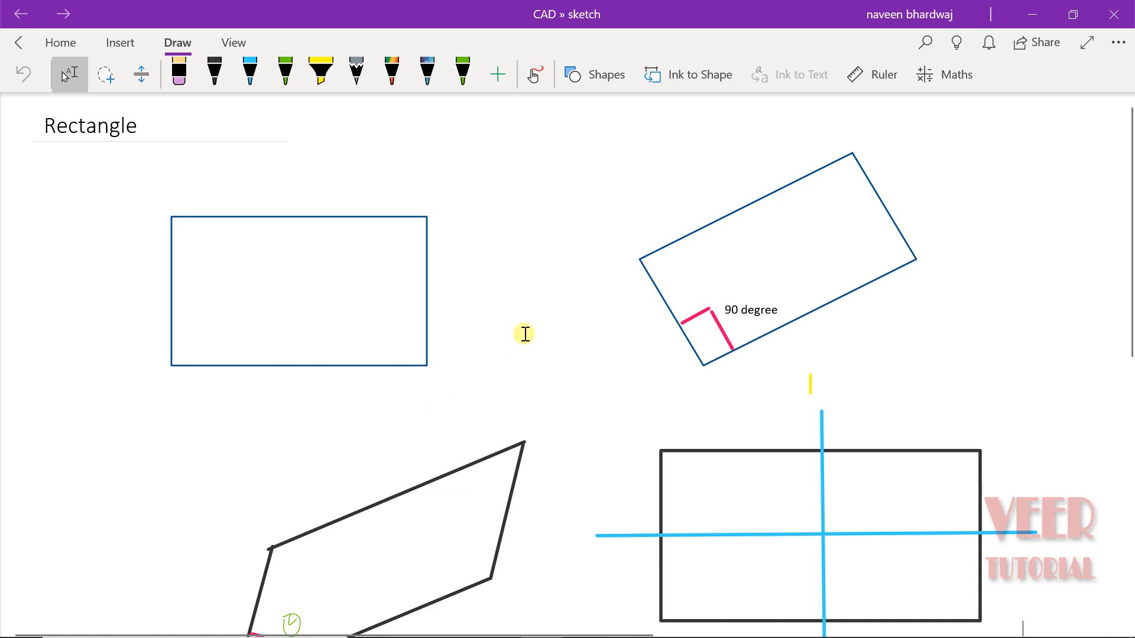
{"action": "left_click", "coordinate": [535, 75]}
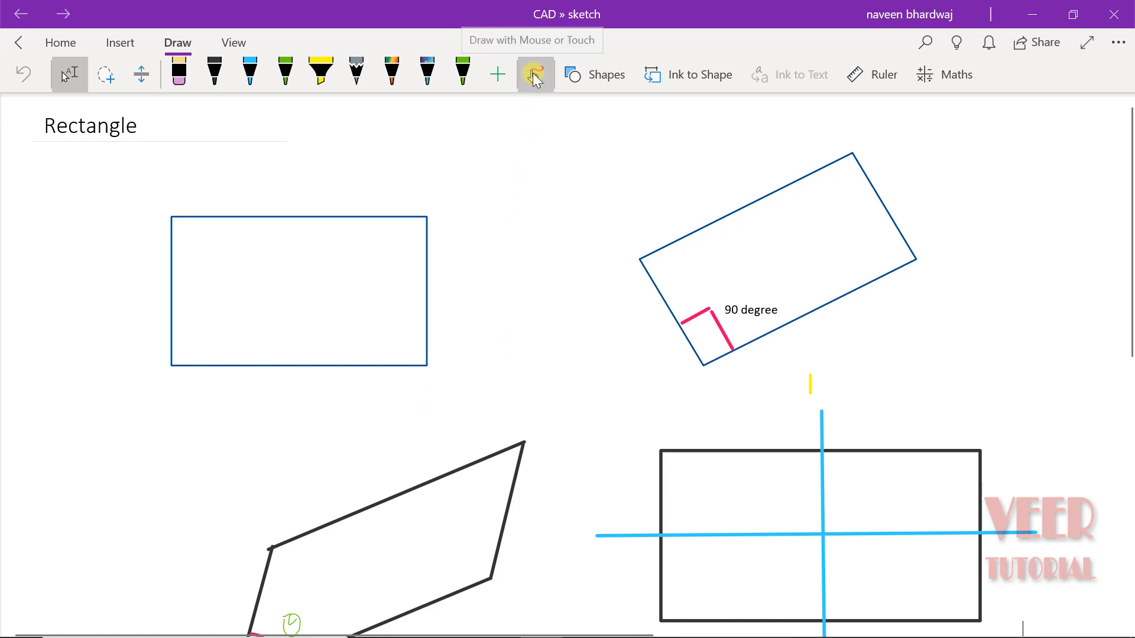
{"action": "left_click", "coordinate": [174, 364]}
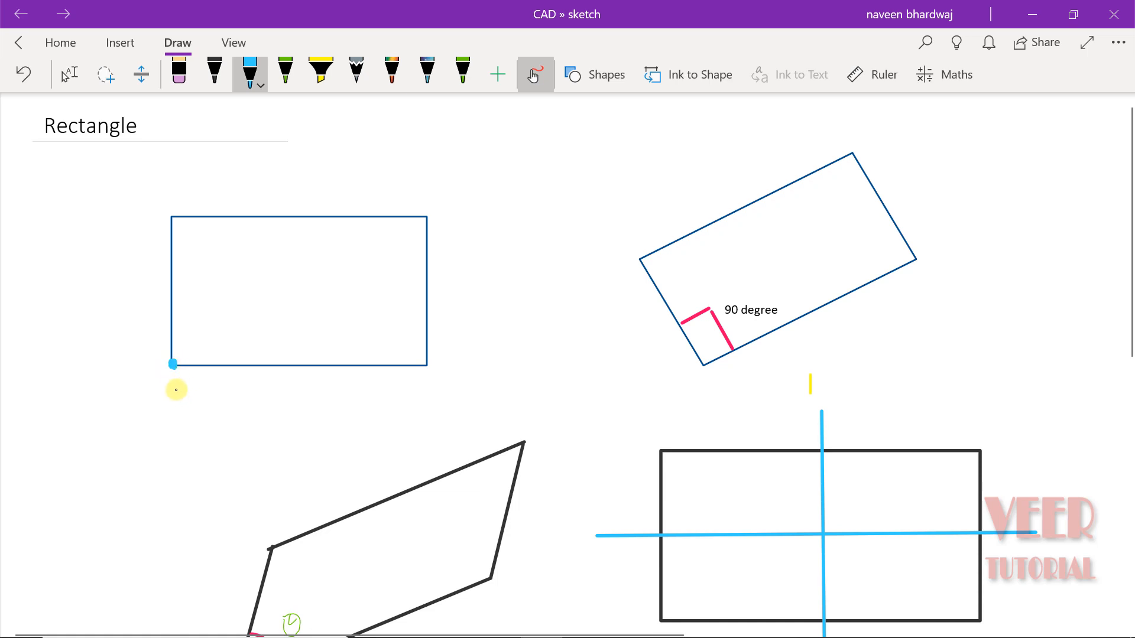
{"action": "mouse_move", "coordinate": [178, 392]}
{"action": "left_mouse_down"}
{"action": "mouse_move", "coordinate": [182, 417]}
{"action": "mouse_move", "coordinate": [181, 387]}
{"action": "left_mouse_up"}
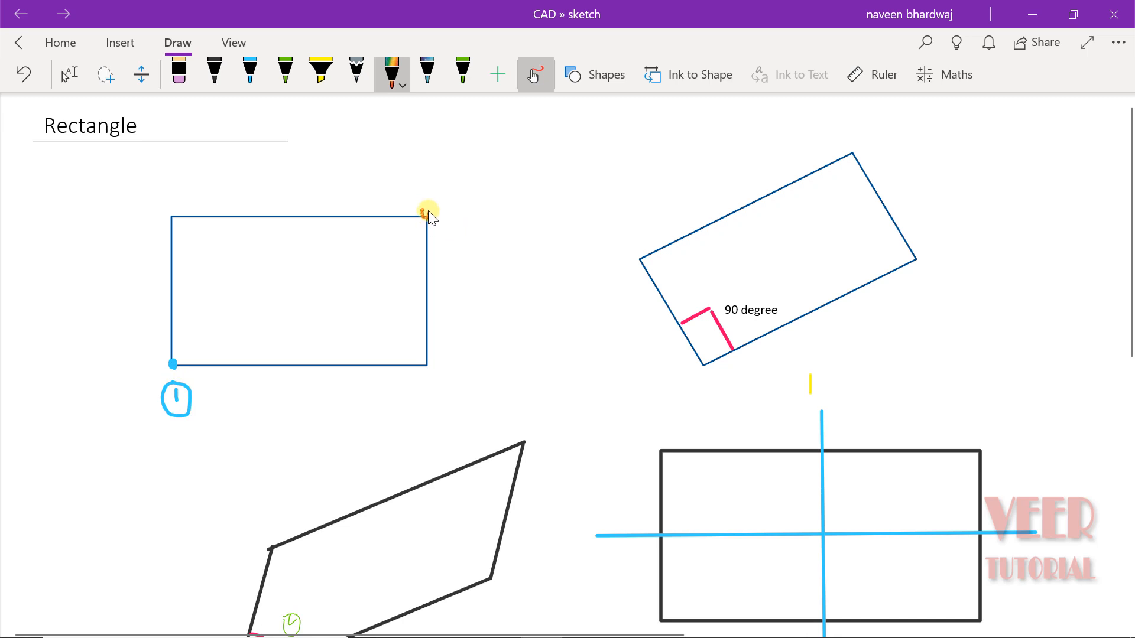
{"action": "left_click_drag", "start_coordinate": [428, 212], "coordinate": [477, 235]}
{"action": "mouse_move", "coordinate": [472, 190]}
{"action": "left_mouse_down"}
{"action": "mouse_move", "coordinate": [446, 216]}
{"action": "mouse_move", "coordinate": [498, 236]}
{"action": "mouse_move", "coordinate": [467, 194]}
{"action": "left_mouse_up"}
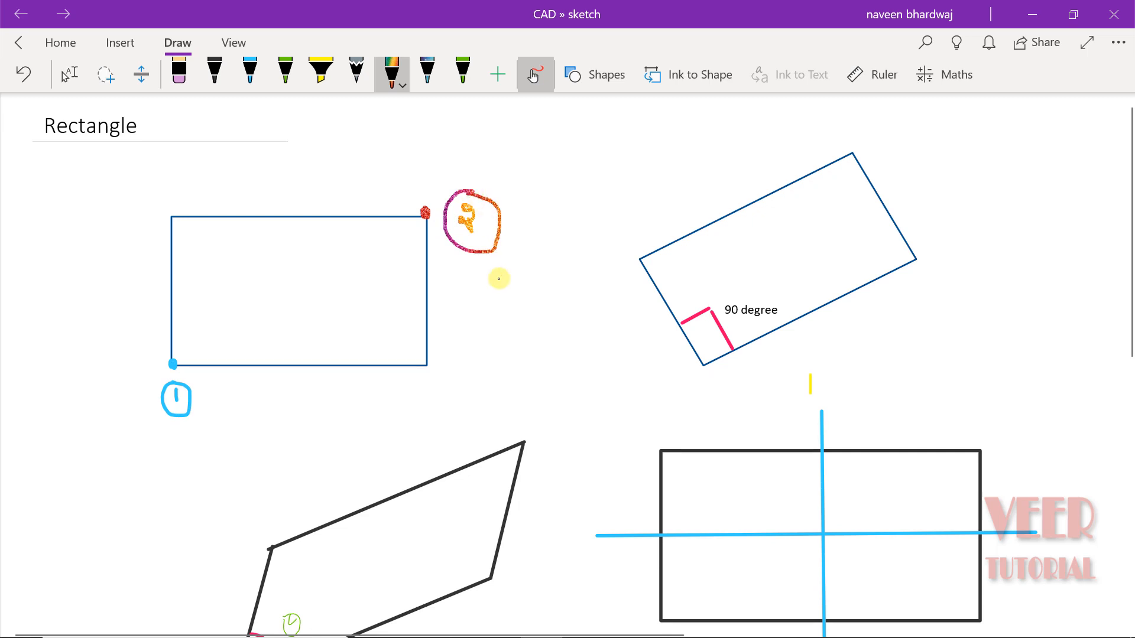
Ink a horizontal arrow labelled W below the first rectangle and a labelled vertical height line beside its left edge
{"action": "left_click_drag", "start_coordinate": [176, 400], "coordinate": [175, 401]}
{"action": "left_click_drag", "start_coordinate": [183, 377], "coordinate": [405, 382]}
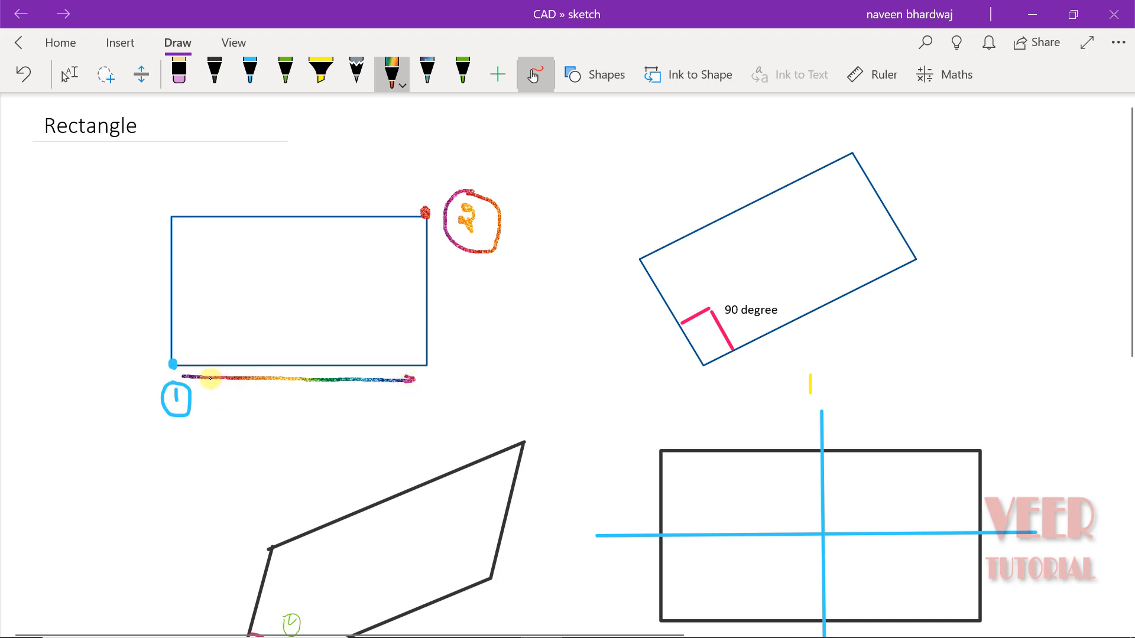
{"action": "mouse_move", "coordinate": [195, 379]}
{"action": "left_mouse_down"}
{"action": "mouse_move", "coordinate": [184, 377]}
{"action": "mouse_move", "coordinate": [210, 383]}
{"action": "left_mouse_up"}
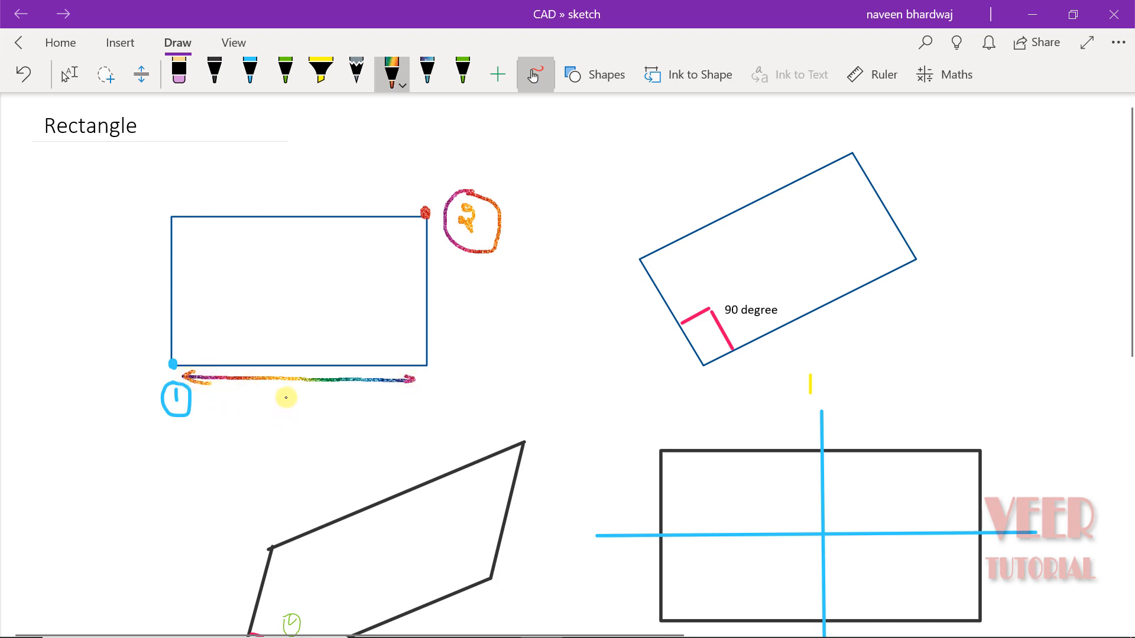
{"action": "mouse_move", "coordinate": [284, 396]}
{"action": "left_mouse_down"}
{"action": "mouse_move", "coordinate": [288, 406]}
{"action": "mouse_move", "coordinate": [304, 393]}
{"action": "left_mouse_up"}
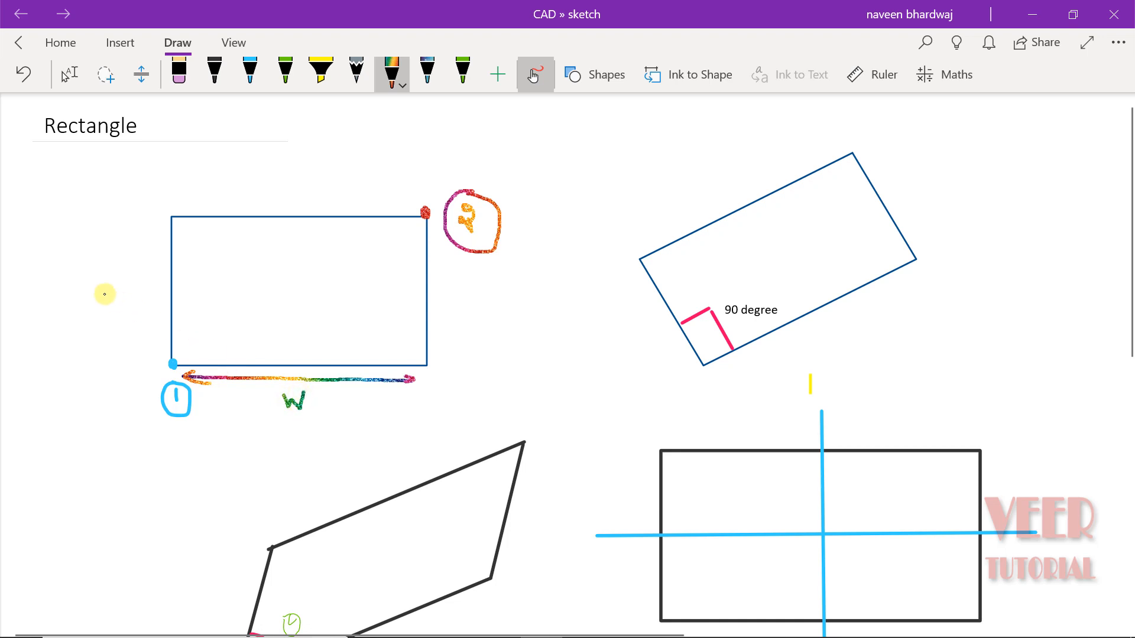
{"action": "left_click_drag", "start_coordinate": [128, 221], "coordinate": [129, 358]}
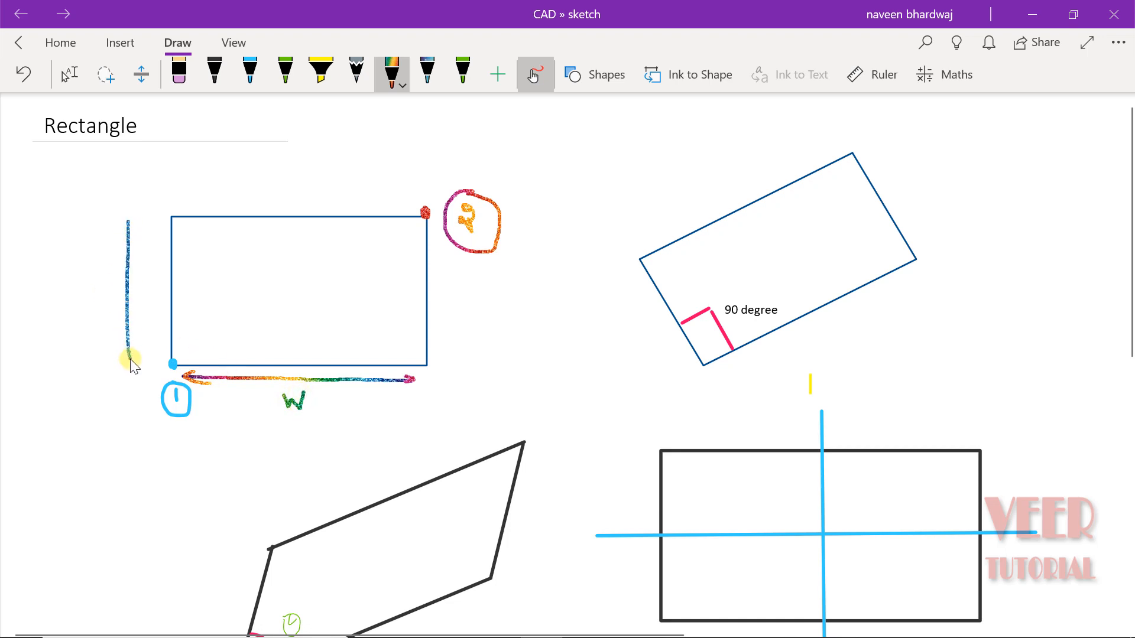
{"action": "mouse_move", "coordinate": [70, 288]}
{"action": "left_mouse_down"}
{"action": "mouse_move", "coordinate": [80, 282]}
{"action": "mouse_move", "coordinate": [77, 307]}
{"action": "mouse_move", "coordinate": [89, 293]}
{"action": "mouse_move", "coordinate": [92, 311]}
{"action": "left_mouse_up"}
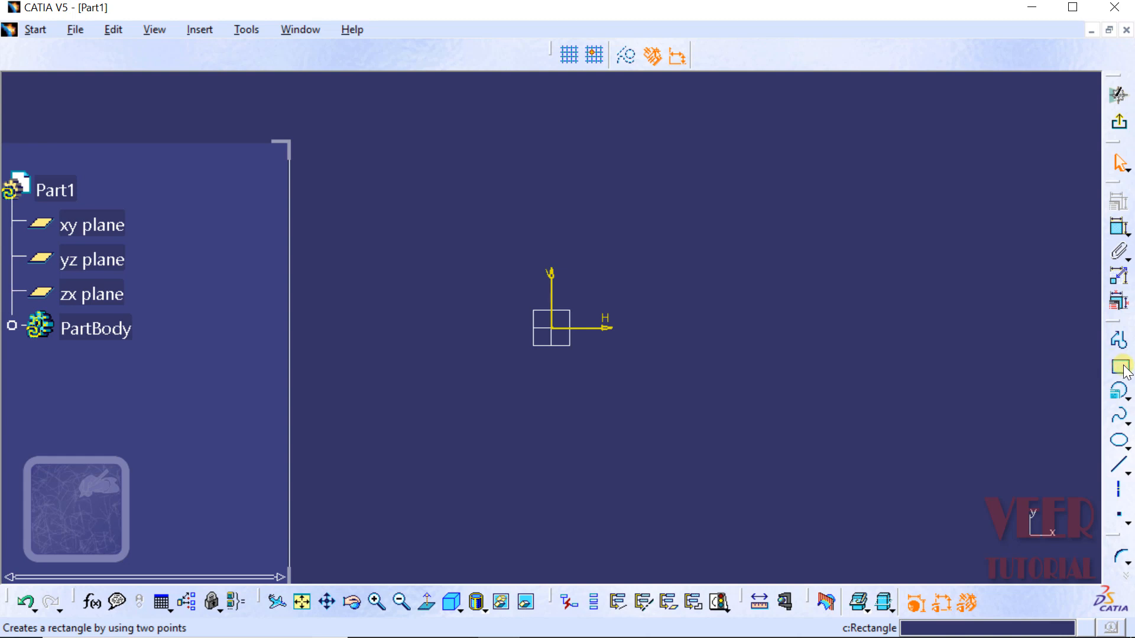
Back in CATIA, sketch a two-point rectangle about 13.17 mm wide and 9.37 mm high to the right of the origin
{"action": "left_click", "coordinate": [1124, 367]}
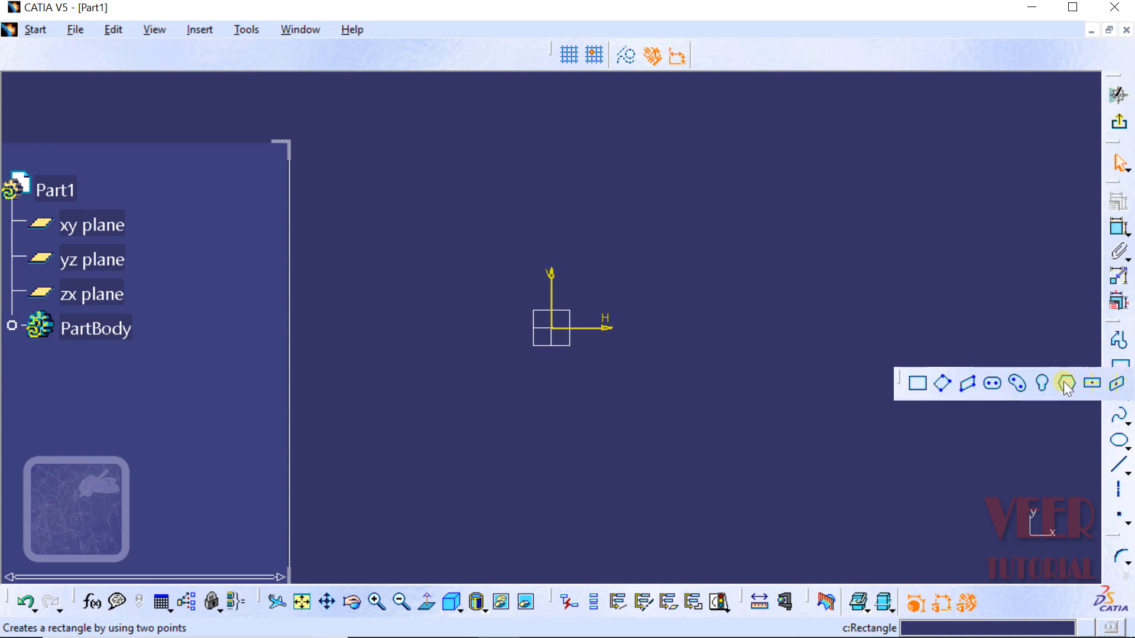
{"action": "left_click", "coordinate": [919, 384]}
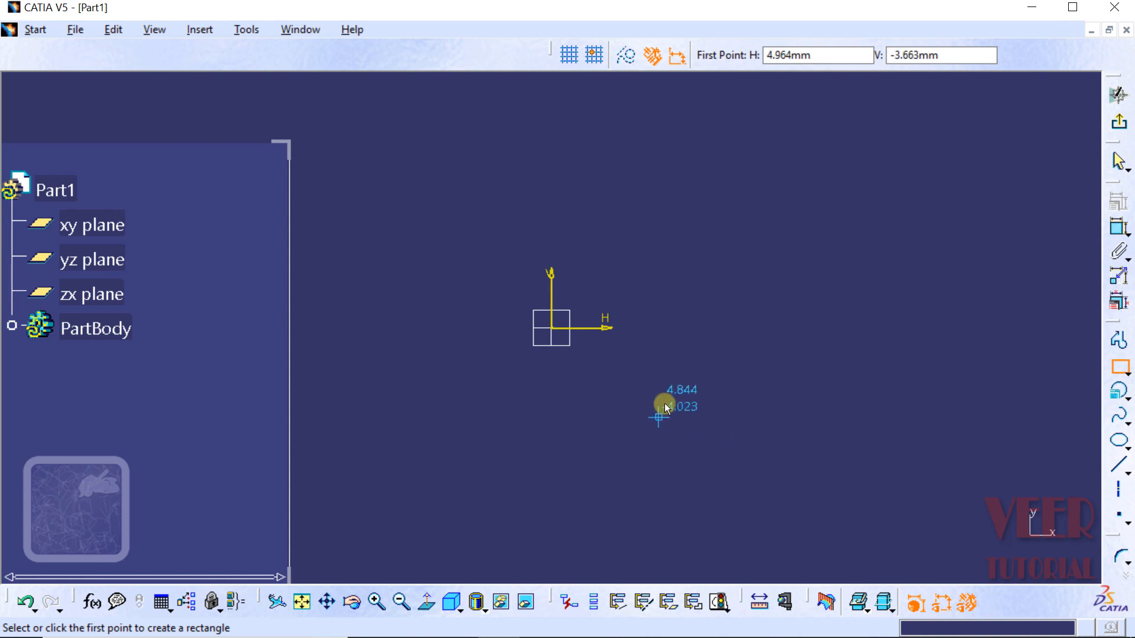
{"action": "left_click", "coordinate": [684, 403]}
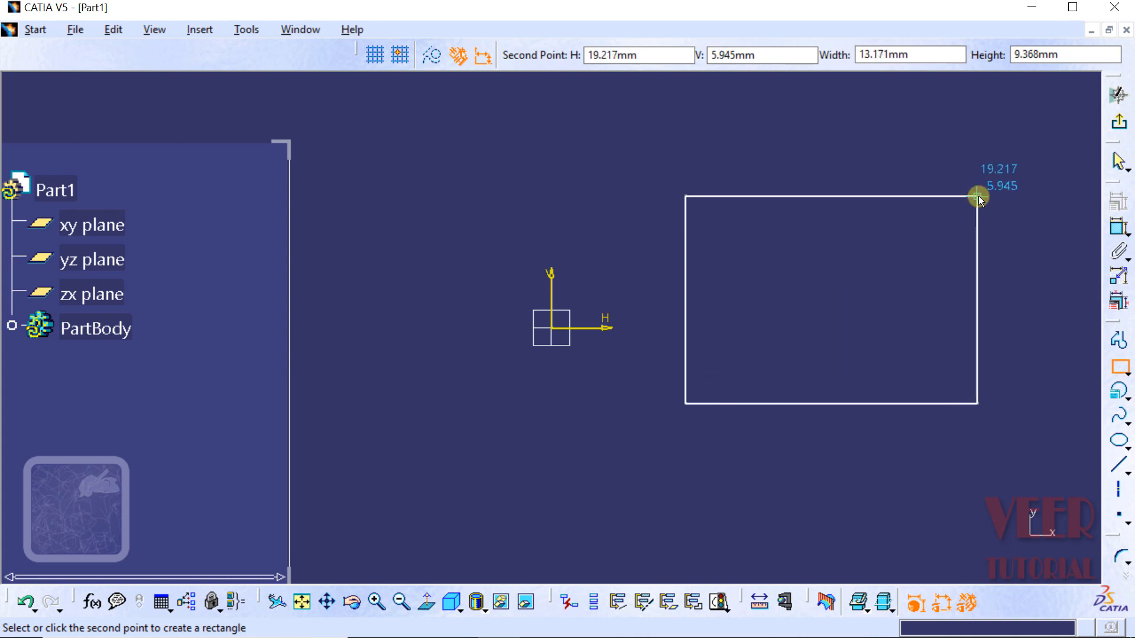
{"action": "left_click", "coordinate": [977, 196]}
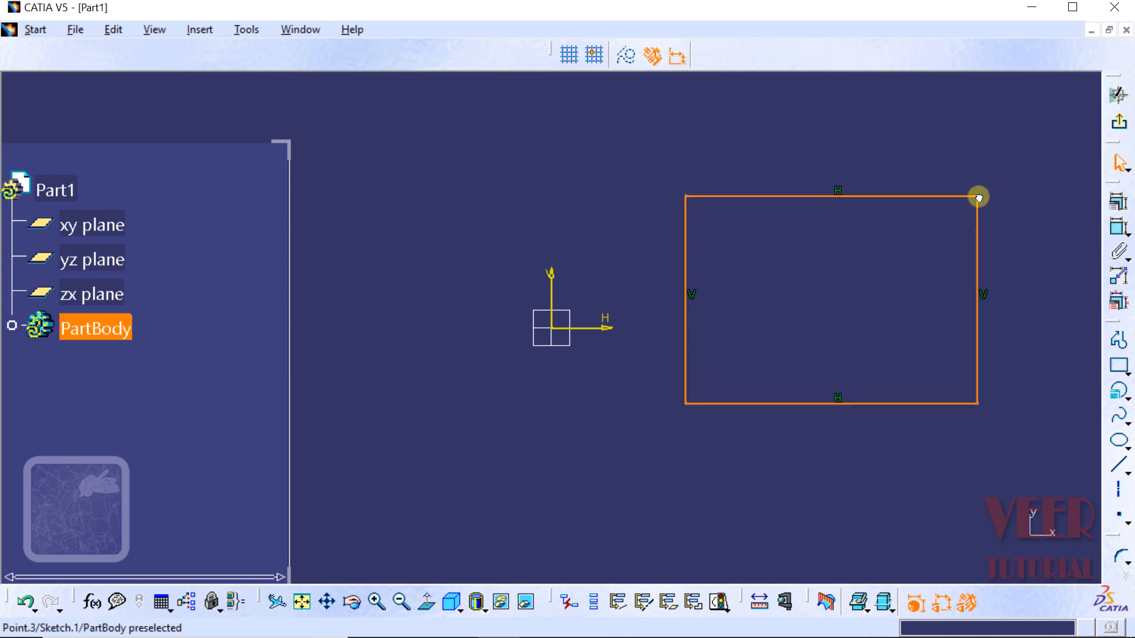
{"action": "left_click", "coordinate": [884, 472]}
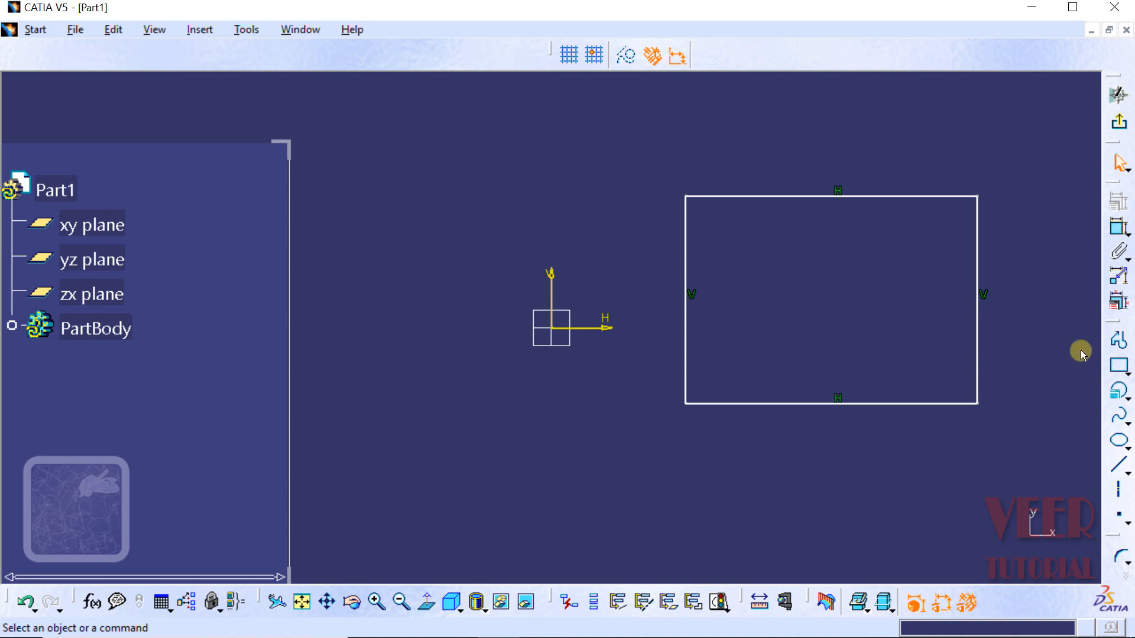
Dimension the rectangle's bottom edge, placing the width dimension below it
{"action": "left_click", "coordinate": [1111, 235]}
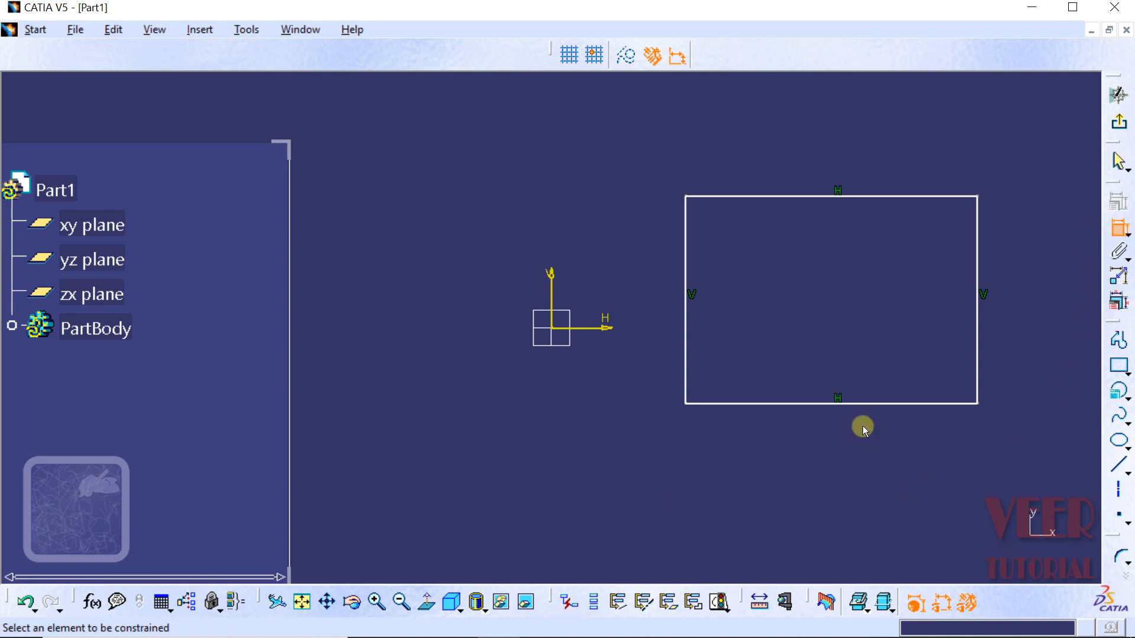
{"action": "left_click", "coordinate": [860, 404]}
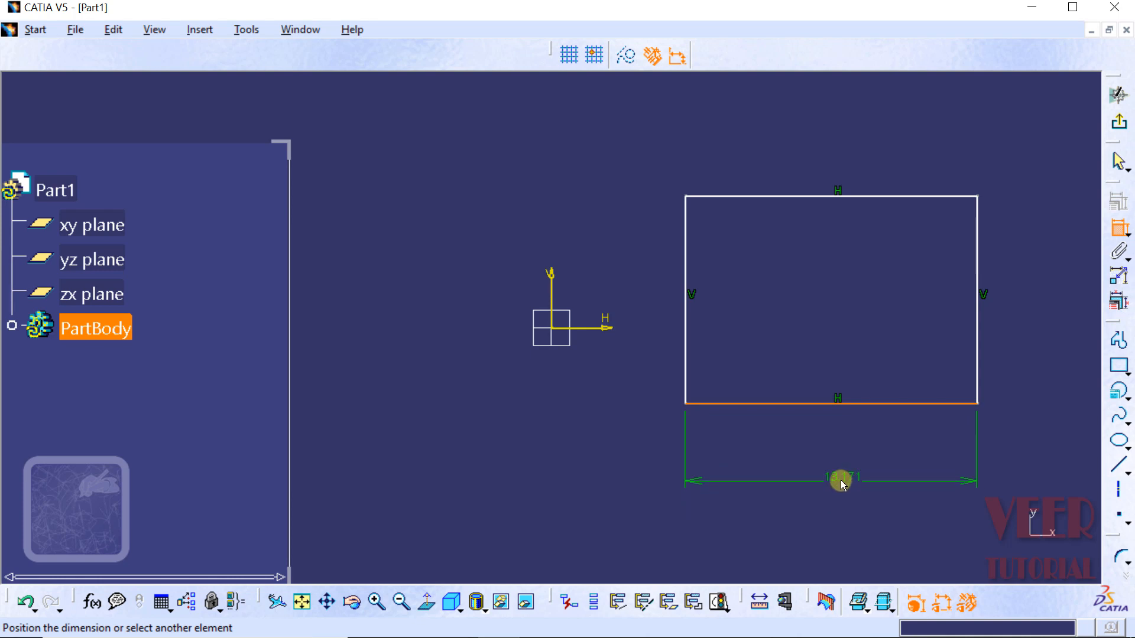
{"action": "left_click", "coordinate": [833, 481]}
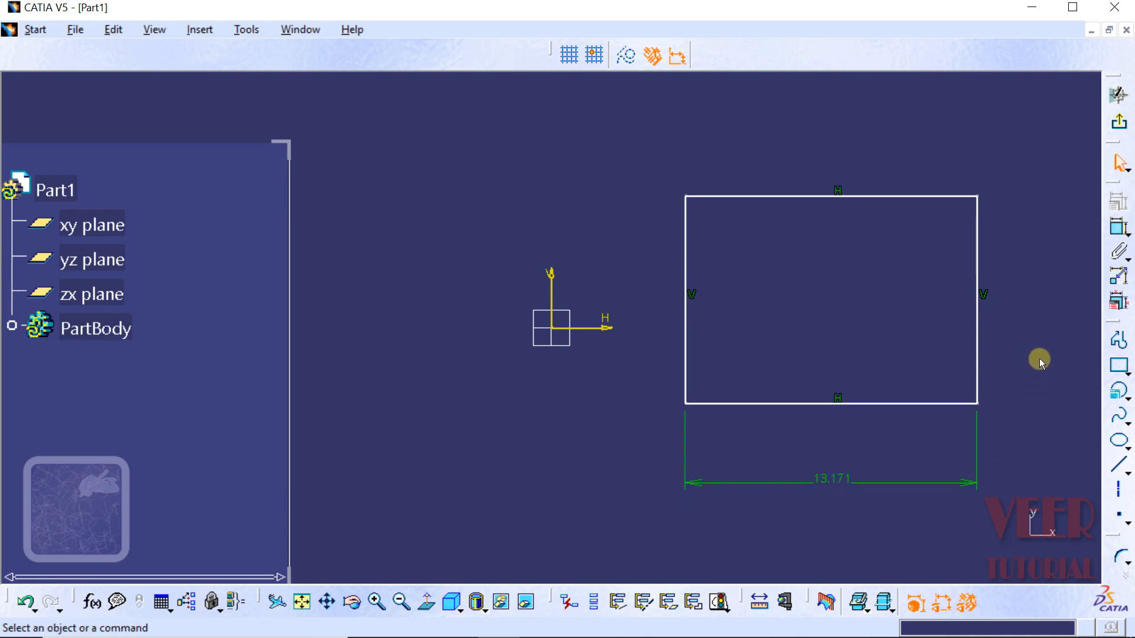
Dimension the rectangle's left edge and set its height to 10 mm
{"action": "left_click", "coordinate": [684, 272]}
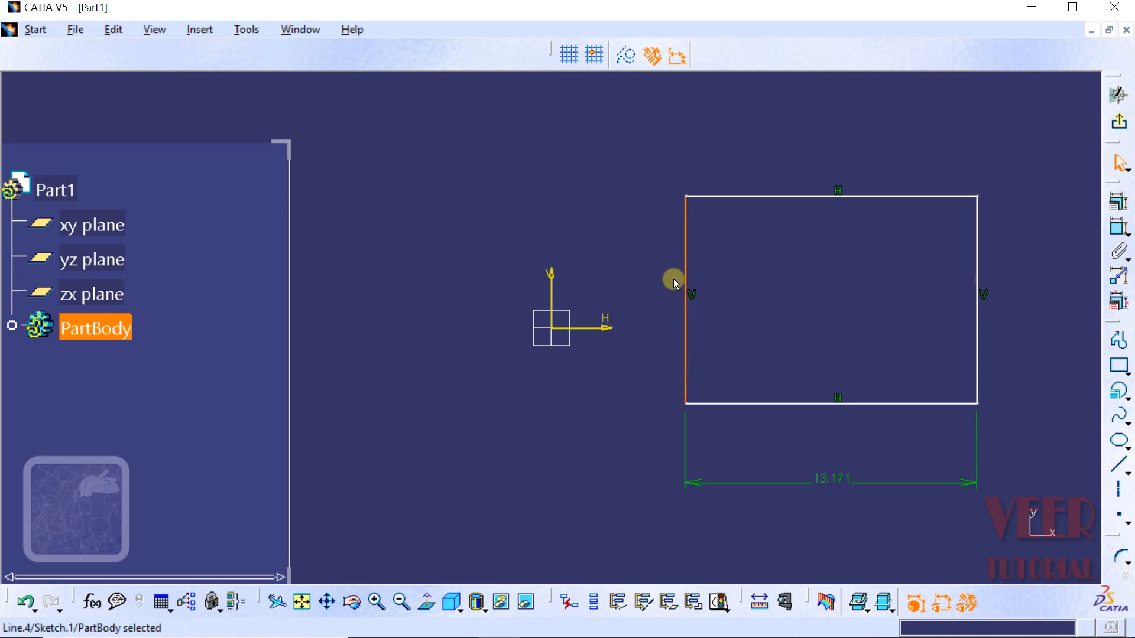
{"action": "left_click", "coordinate": [1118, 228]}
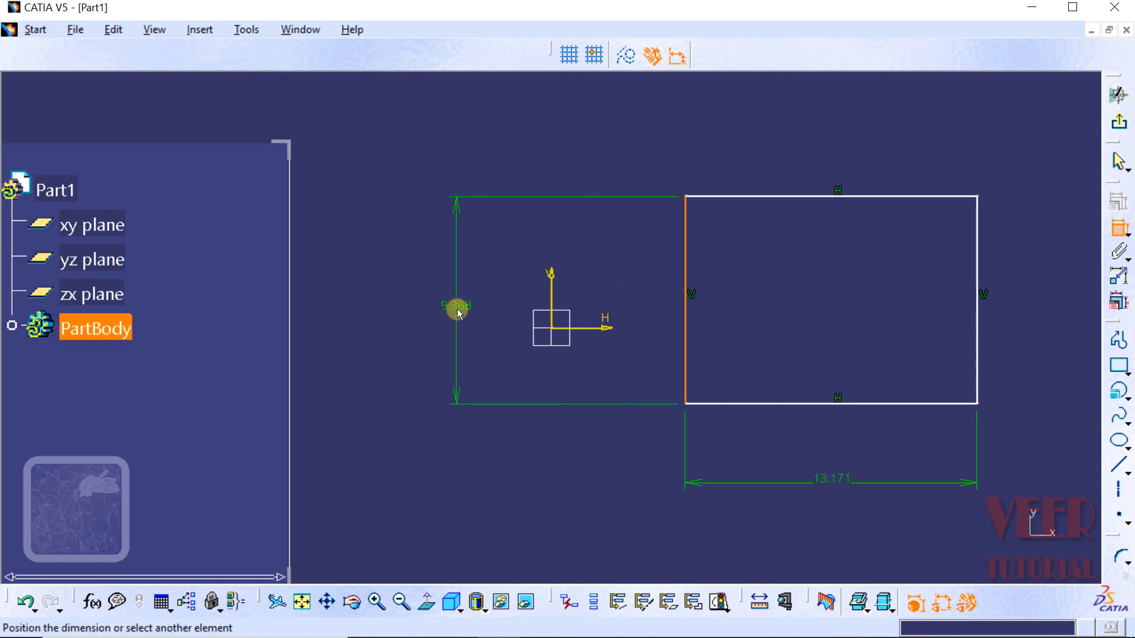
{"action": "left_click", "coordinate": [457, 309]}
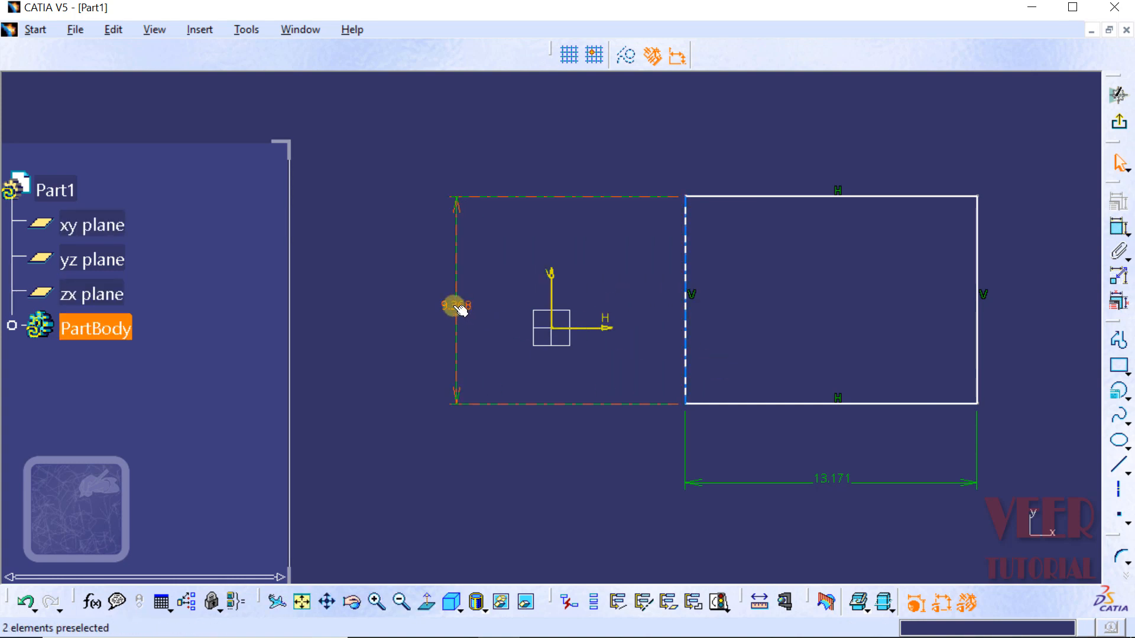
{"action": "double_click", "coordinate": [454, 306]}
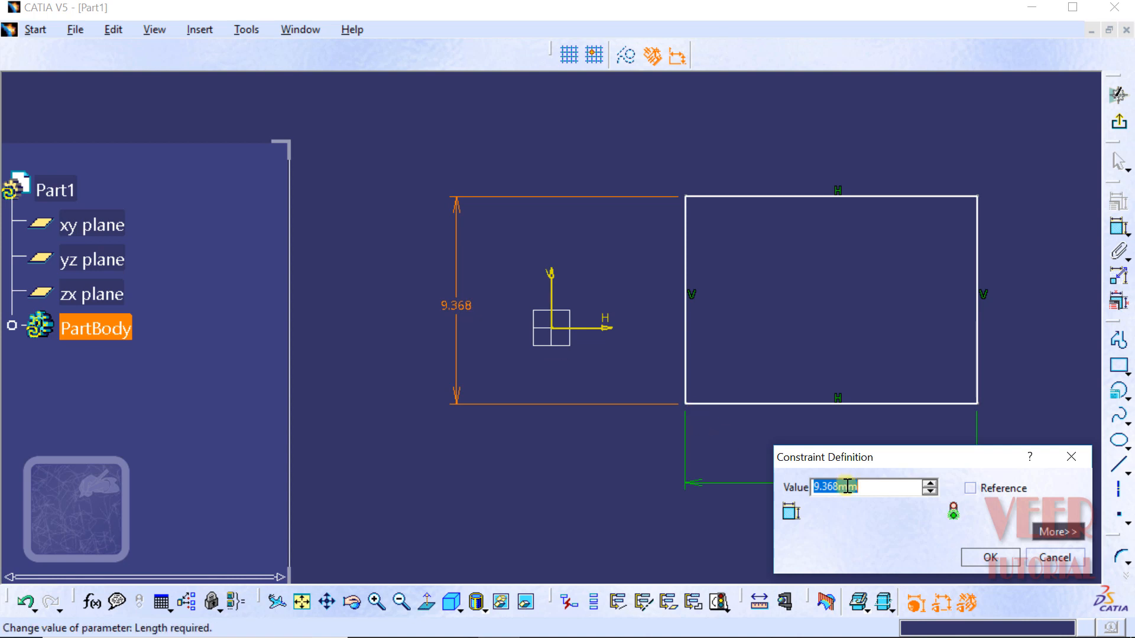
{"action": "type", "text": "10"}
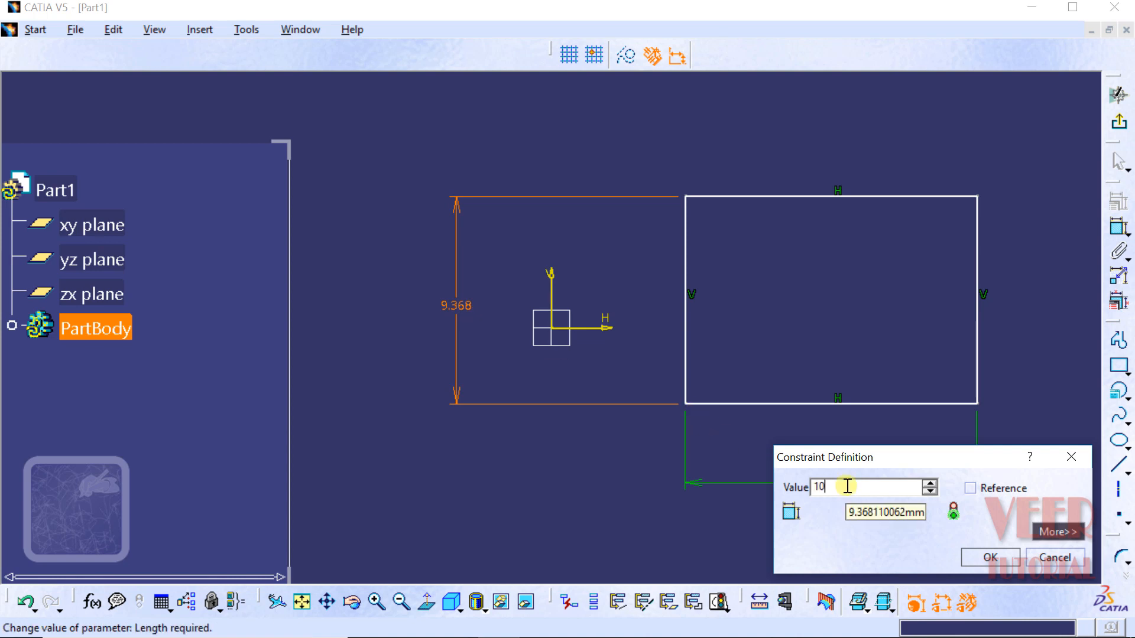
{"action": "key", "text": "Return"}
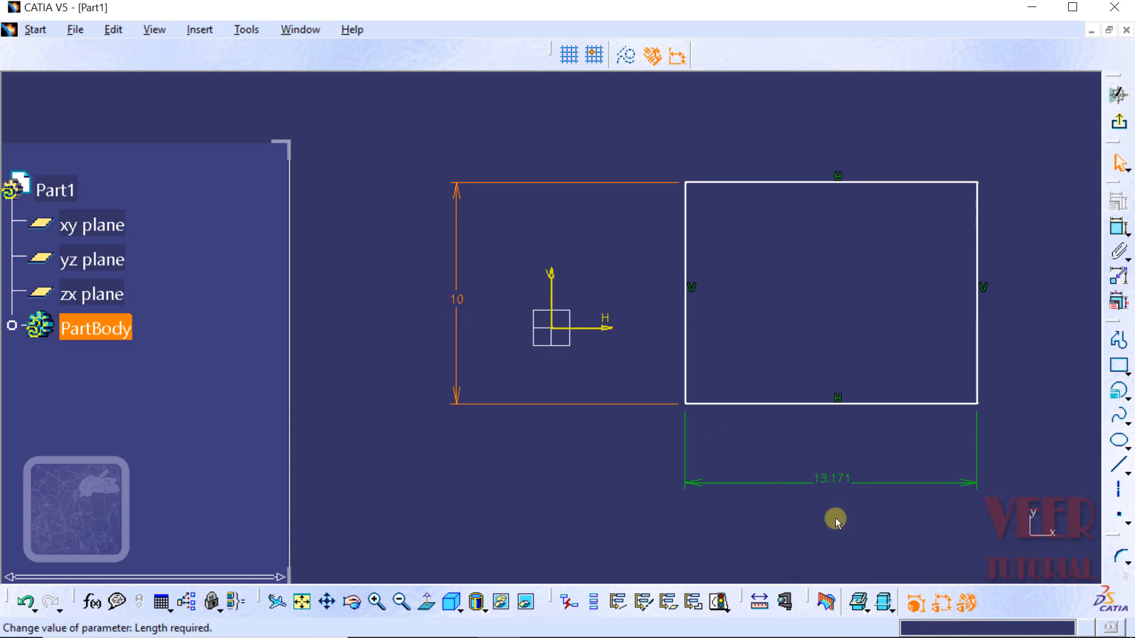
Set the rectangle's width dimension to 15 mm
{"action": "double_click", "coordinate": [836, 482]}
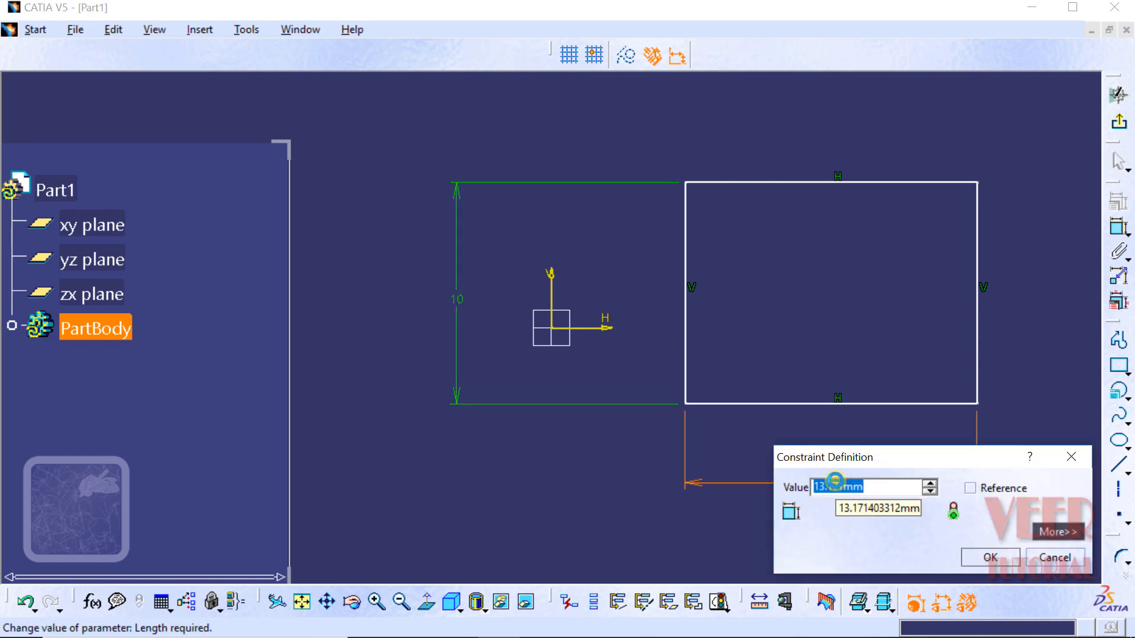
{"action": "type", "text": "16"}
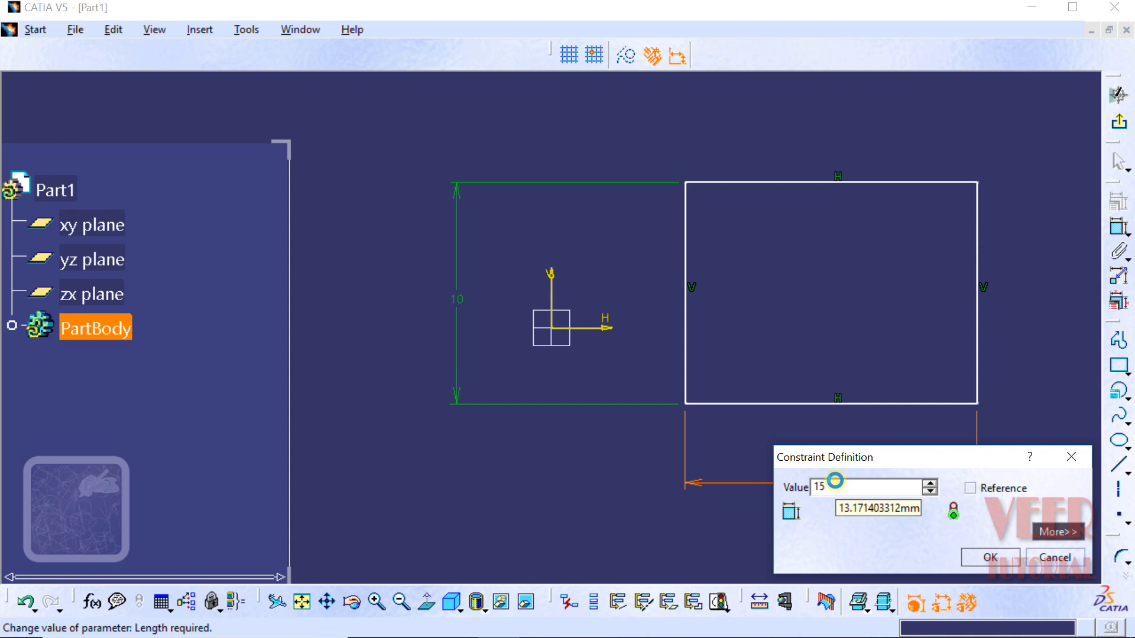
{"action": "key", "text": "Return"}
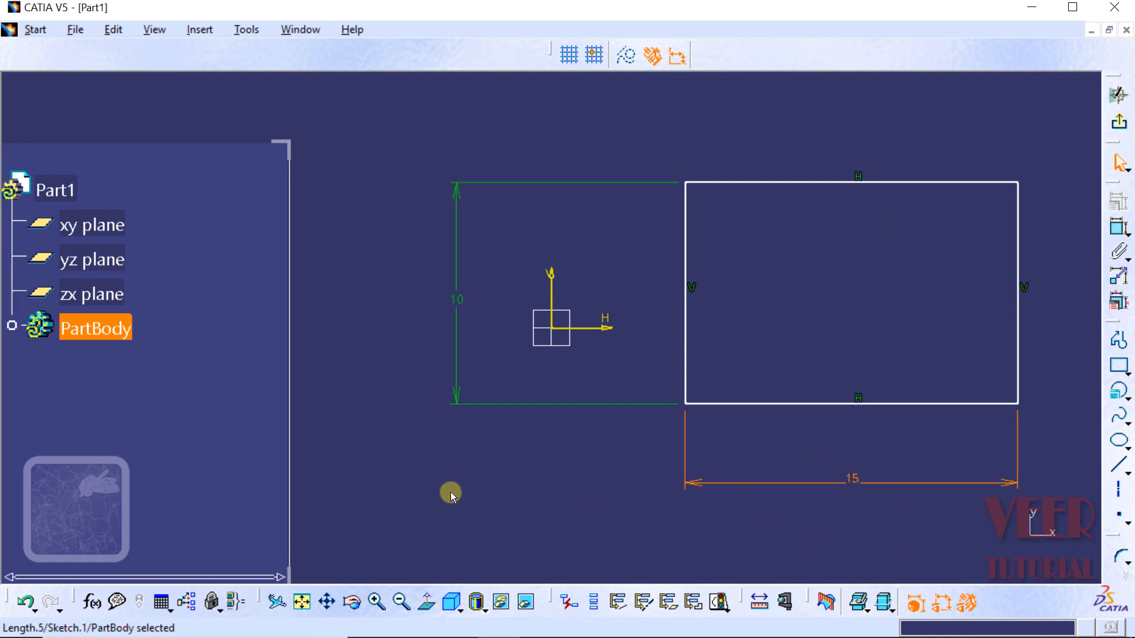
Undo the dimensions and the two-point rectangle back to an empty sketch
{"action": "left_click", "coordinate": [26, 602]}
{"action": "left_click", "coordinate": [26, 602]}
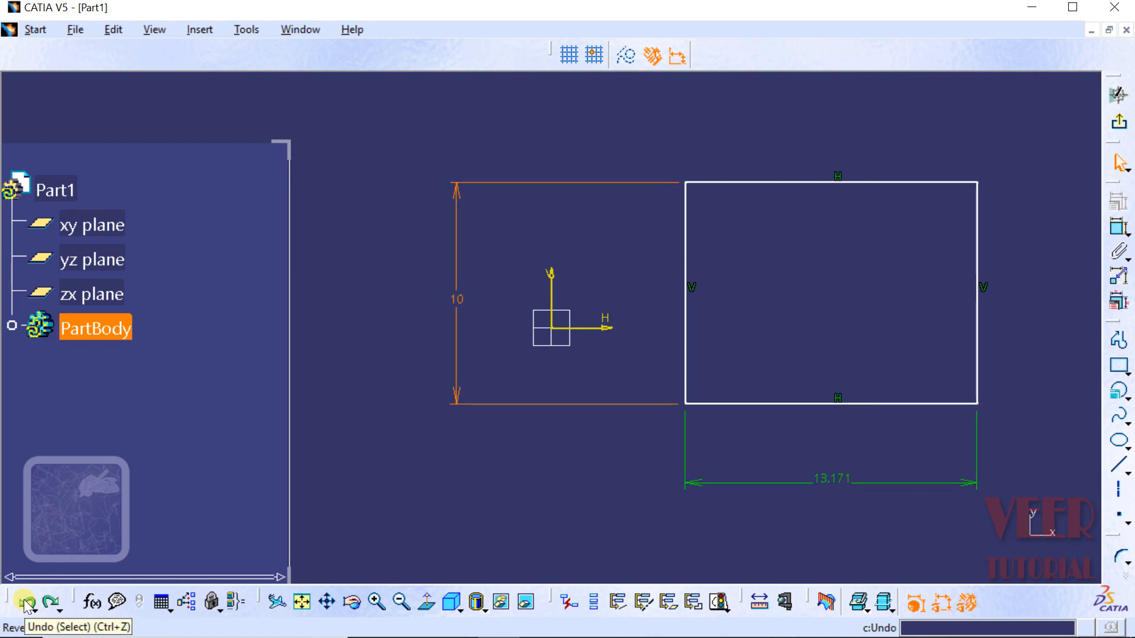
{"action": "left_click", "coordinate": [27, 602]}
{"action": "left_click", "coordinate": [27, 603]}
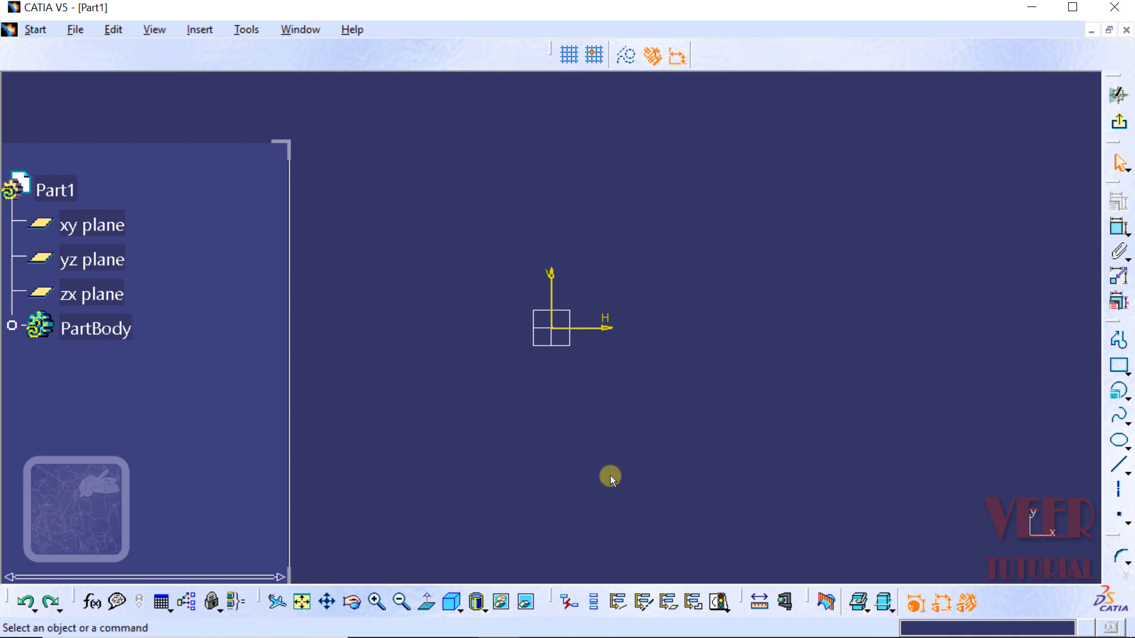
Start a two-point rectangle with its first point at the origin, H 0 mm and V 0 mm
{"action": "left_click", "coordinate": [1125, 373]}
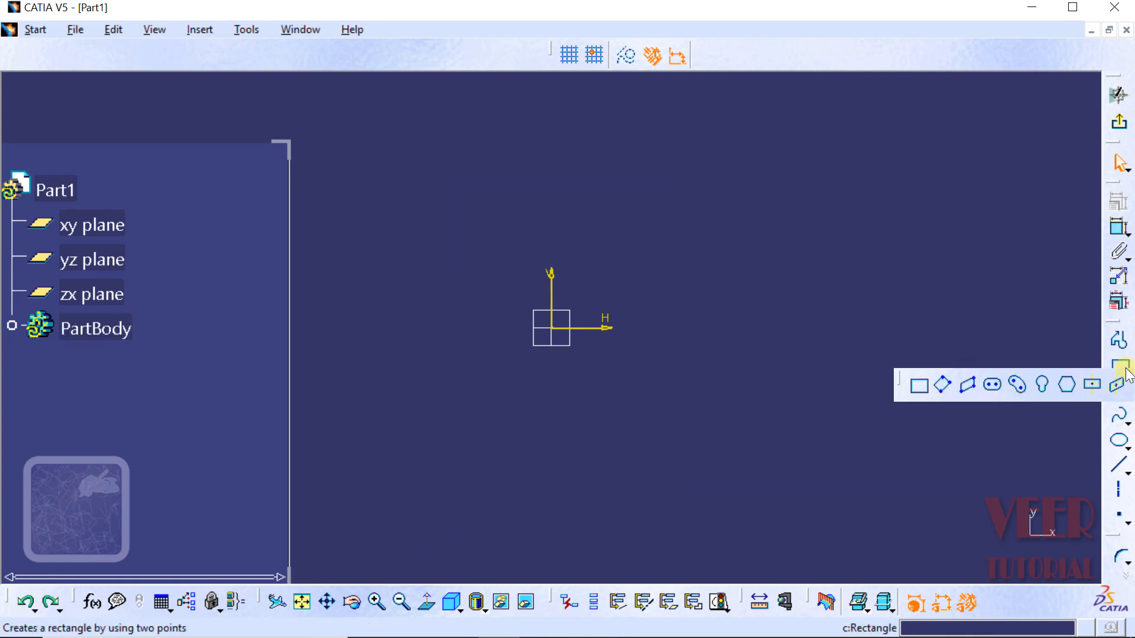
{"action": "left_click", "coordinate": [919, 386]}
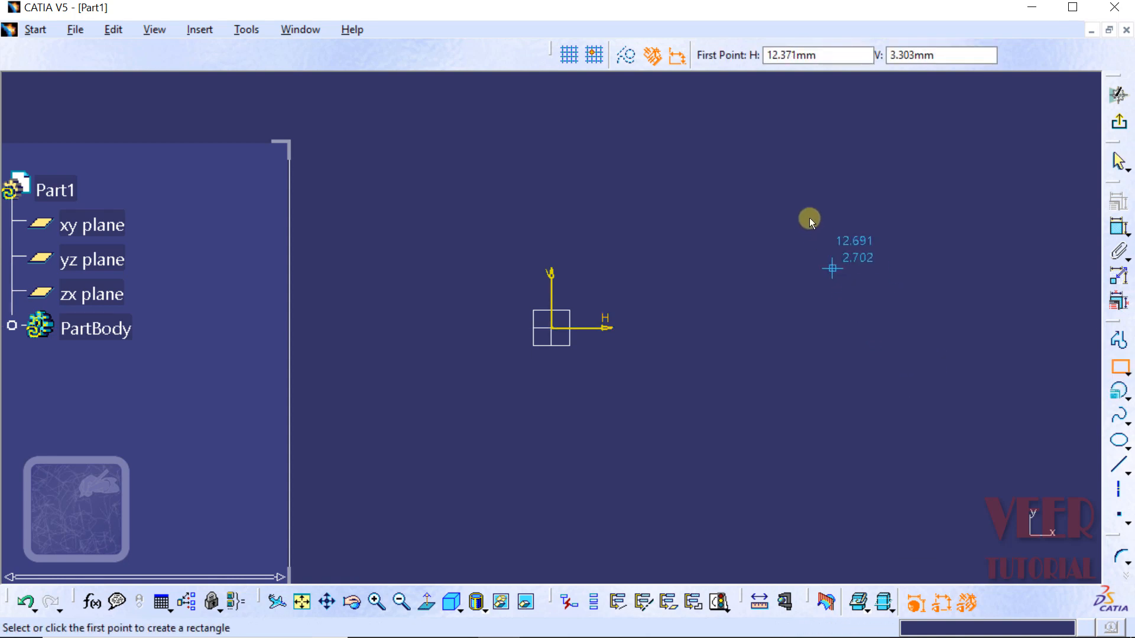
{"action": "left_click", "coordinate": [822, 55]}
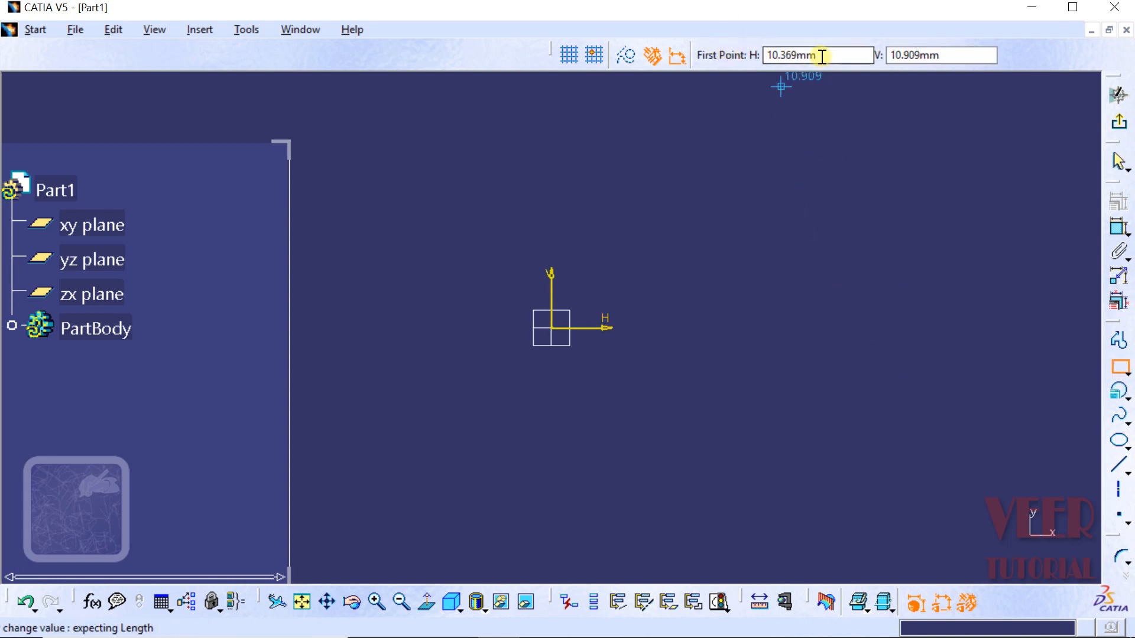
{"action": "left_click_drag", "start_coordinate": [822, 55], "coordinate": [735, 59]}
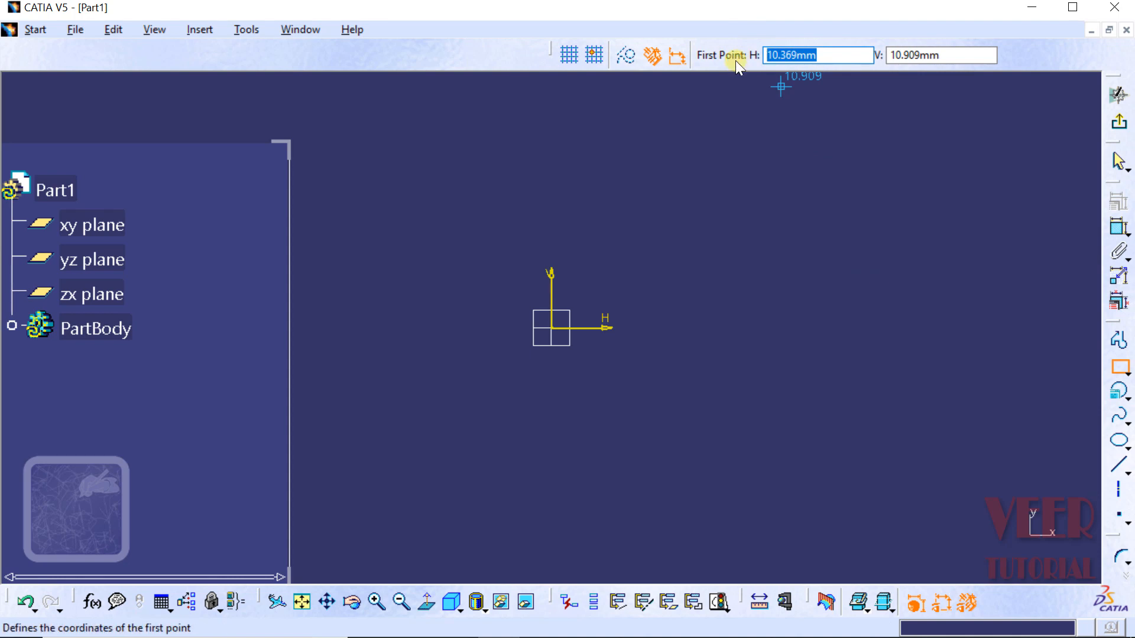
{"action": "type", "text": "0"}
{"action": "key", "text": "Return"}
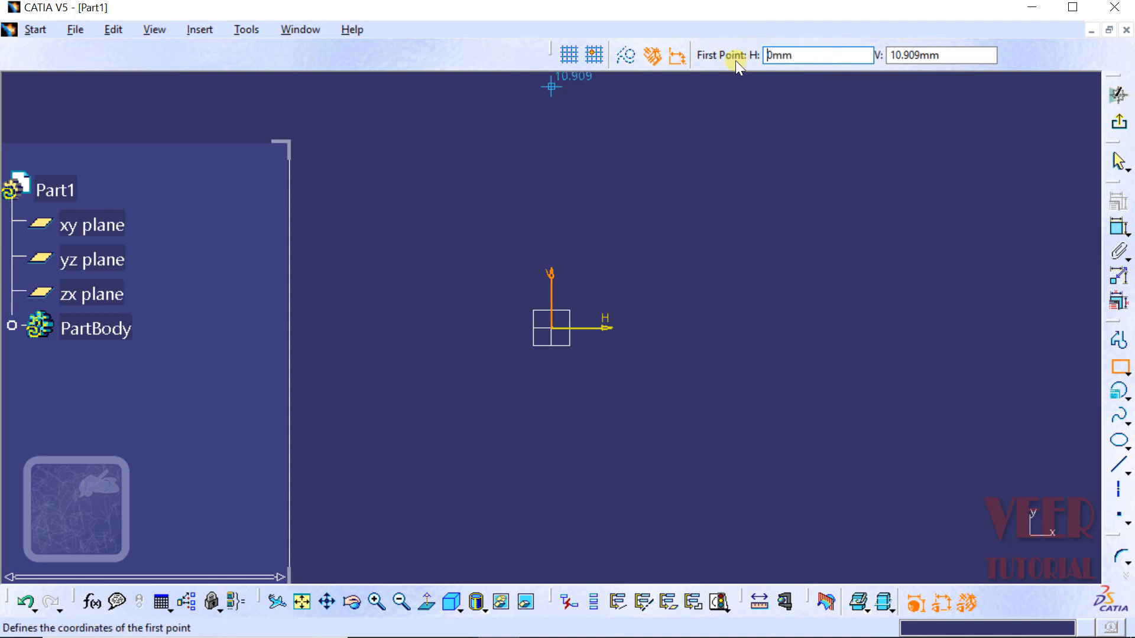
{"action": "key", "text": "Tab"}
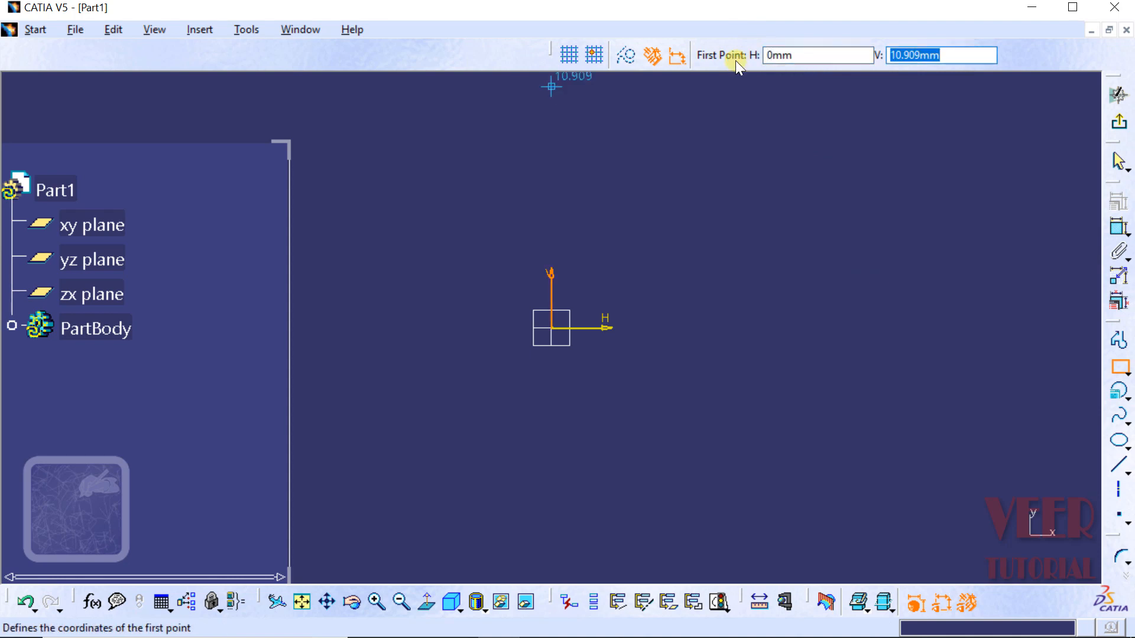
{"action": "type", "text": "0"}
{"action": "key", "text": "Return"}
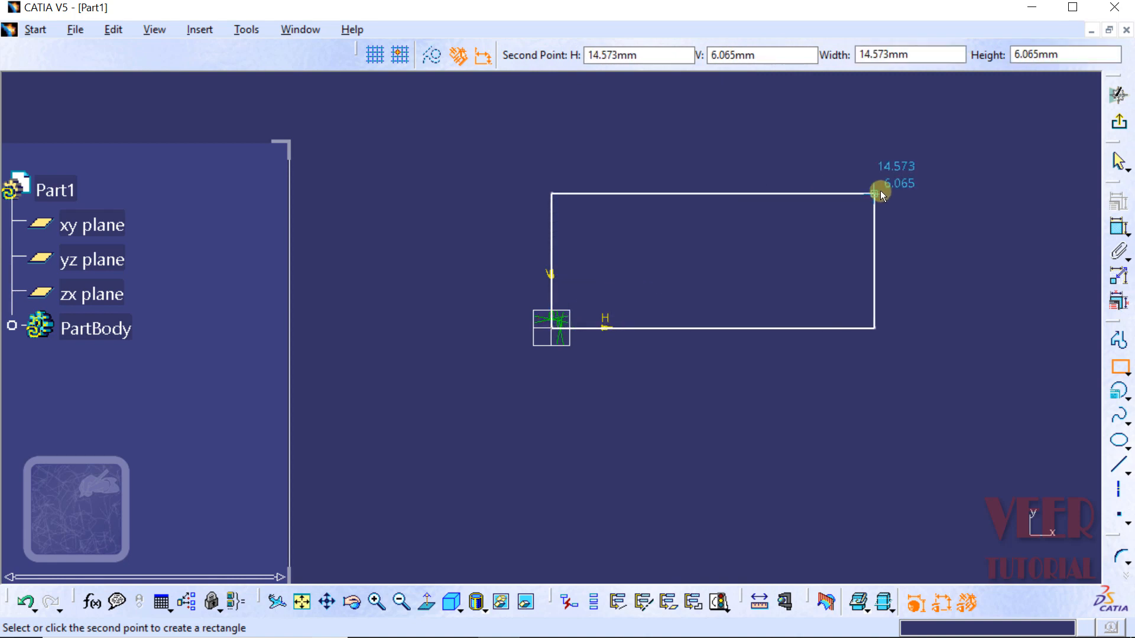
Complete the rectangle by setting its second point to H 15 mm and V 10 mm
{"action": "left_click", "coordinate": [587, 57]}
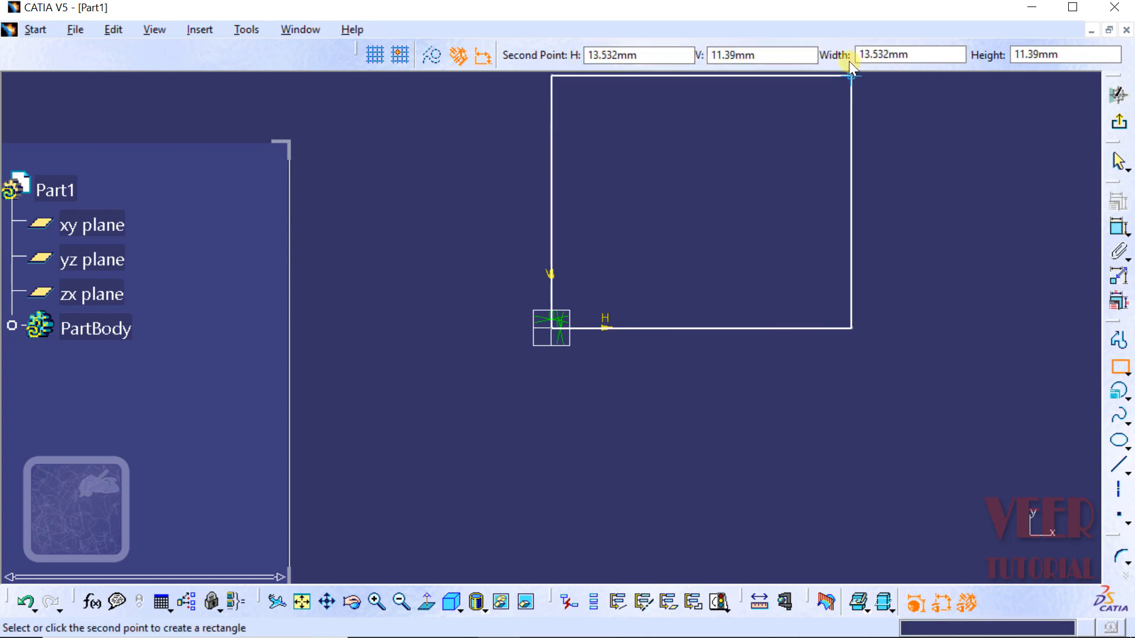
{"action": "left_click", "coordinate": [910, 55]}
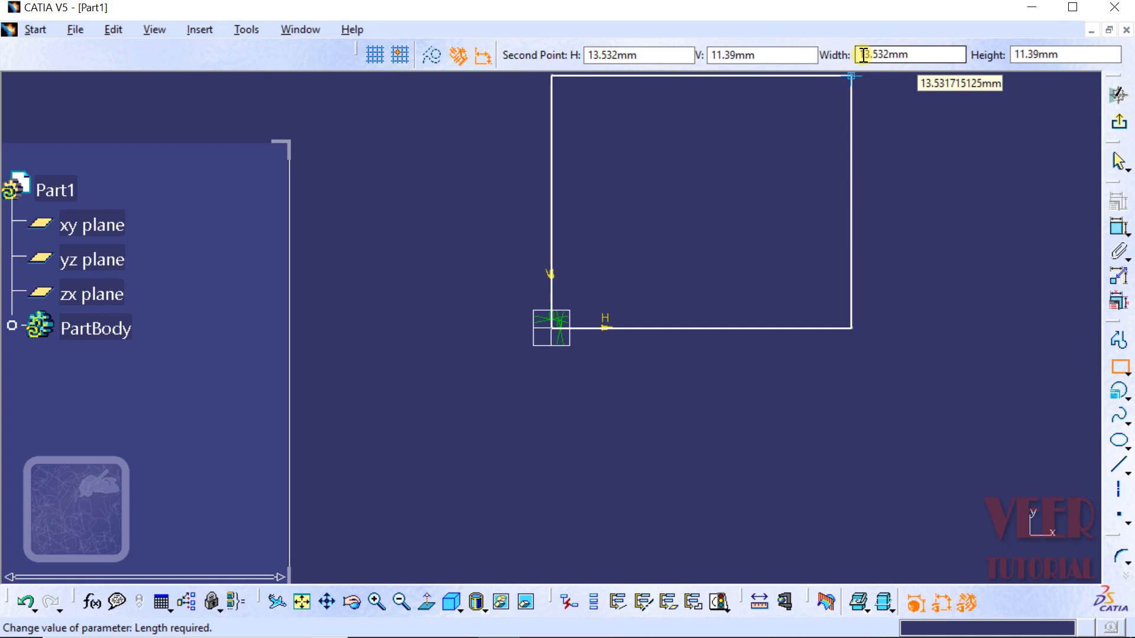
{"action": "left_click", "coordinate": [654, 54]}
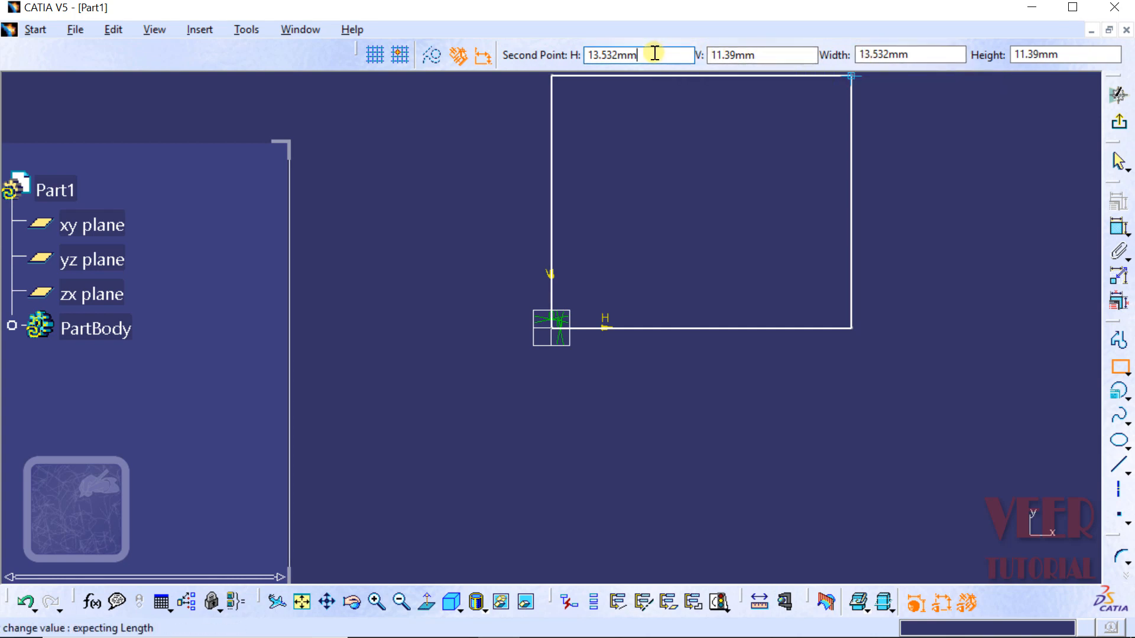
{"action": "left_click_drag", "start_coordinate": [655, 53], "coordinate": [551, 45]}
{"action": "type", "text": "1"}
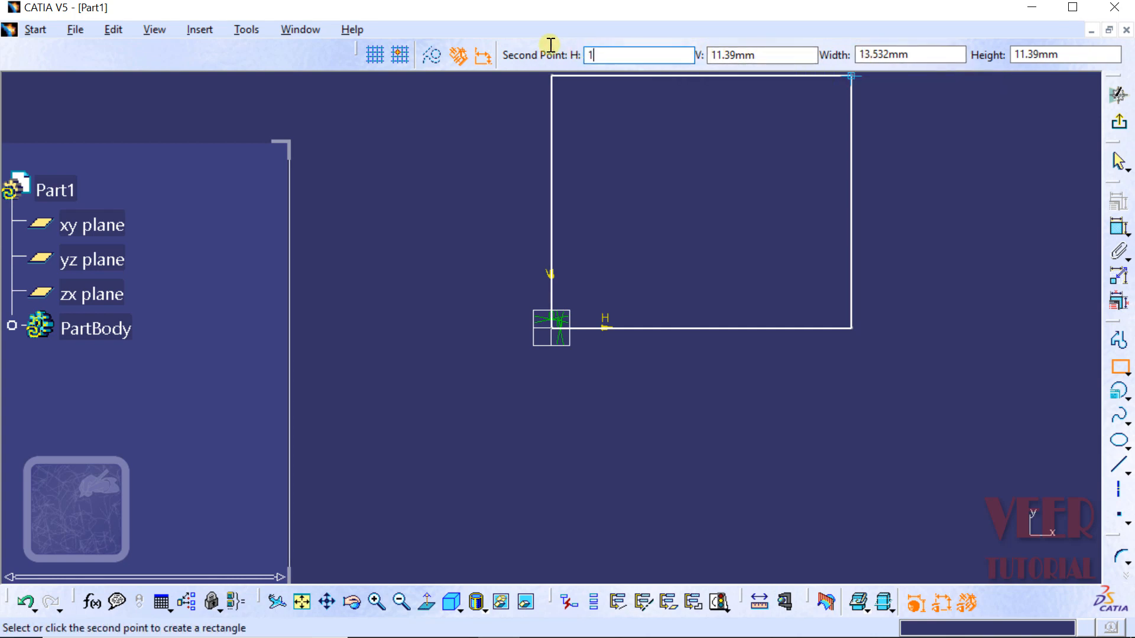
{"action": "type", "text": "5"}
{"action": "key", "text": "Return"}
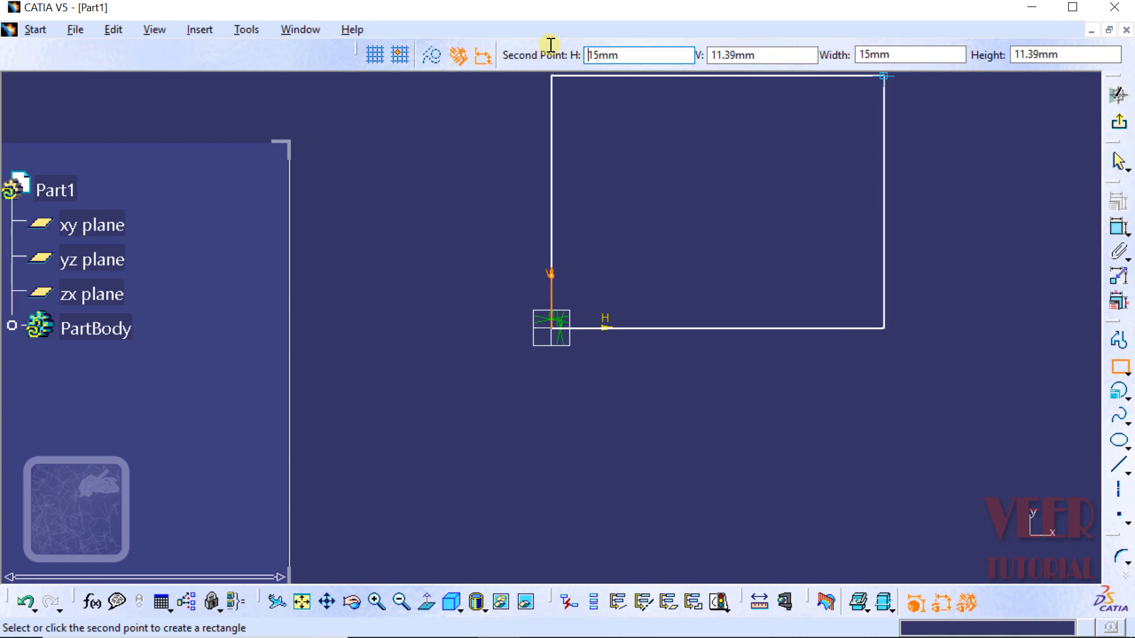
{"action": "key", "text": "Tab"}
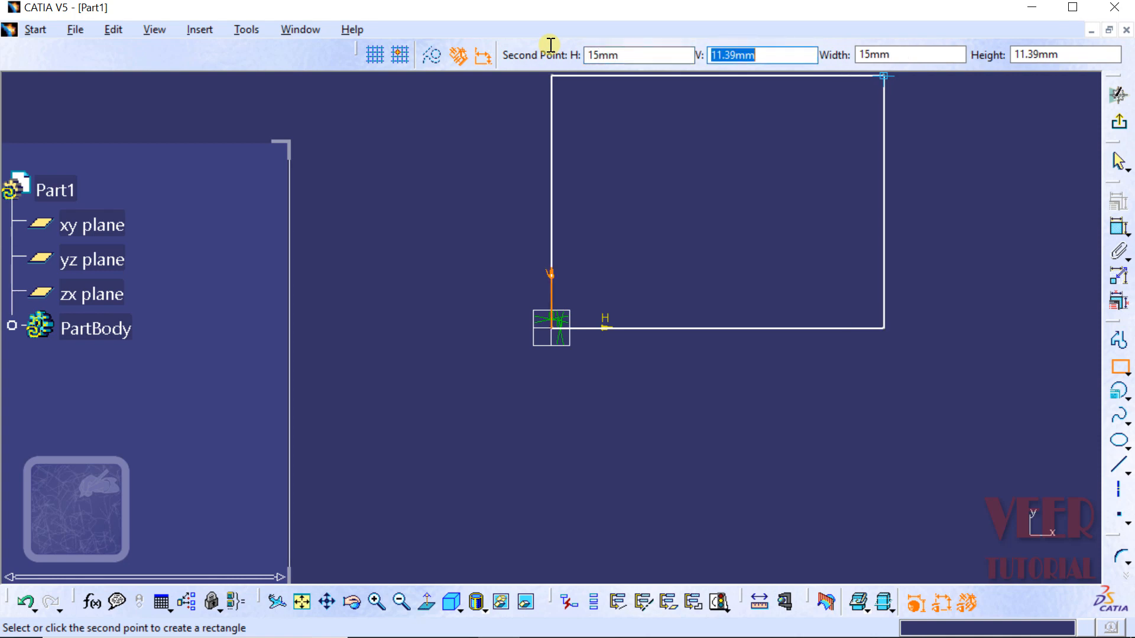
{"action": "type", "text": "10"}
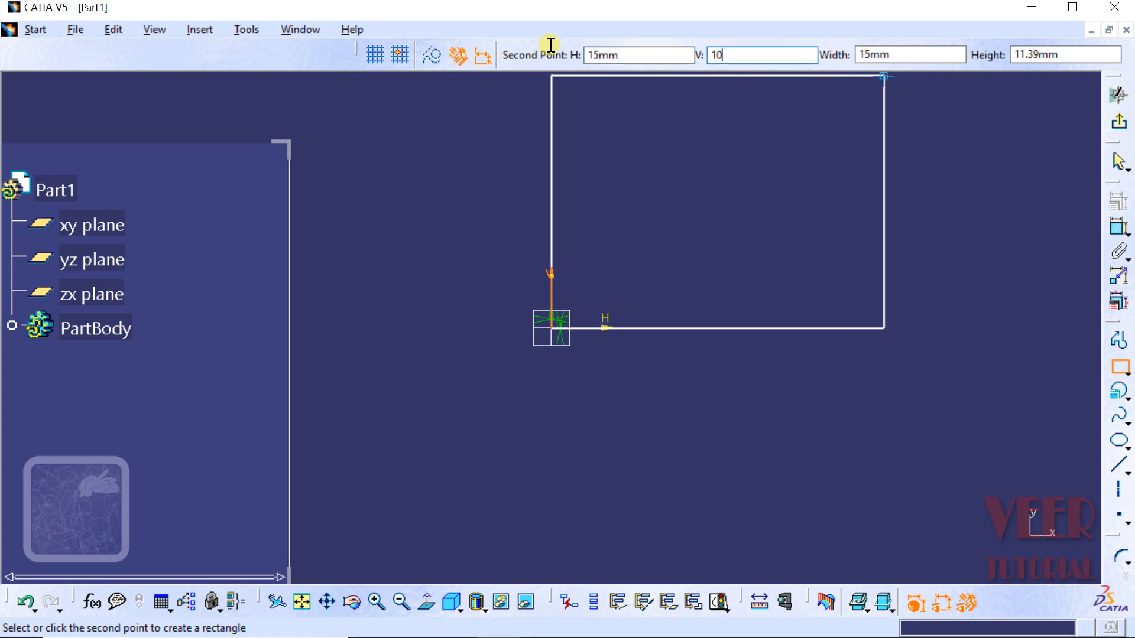
{"action": "key", "text": "Return"}
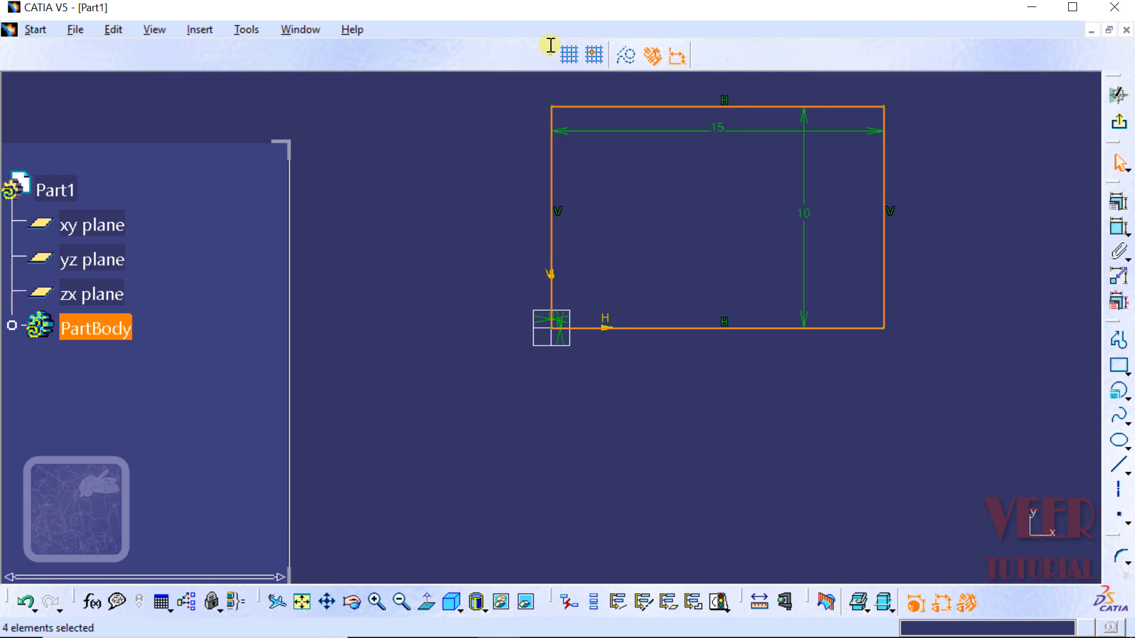
Move the height dimension outside the rectangle's right edge, and undo the rectangle with its dimensions
{"action": "left_click", "coordinate": [809, 436]}
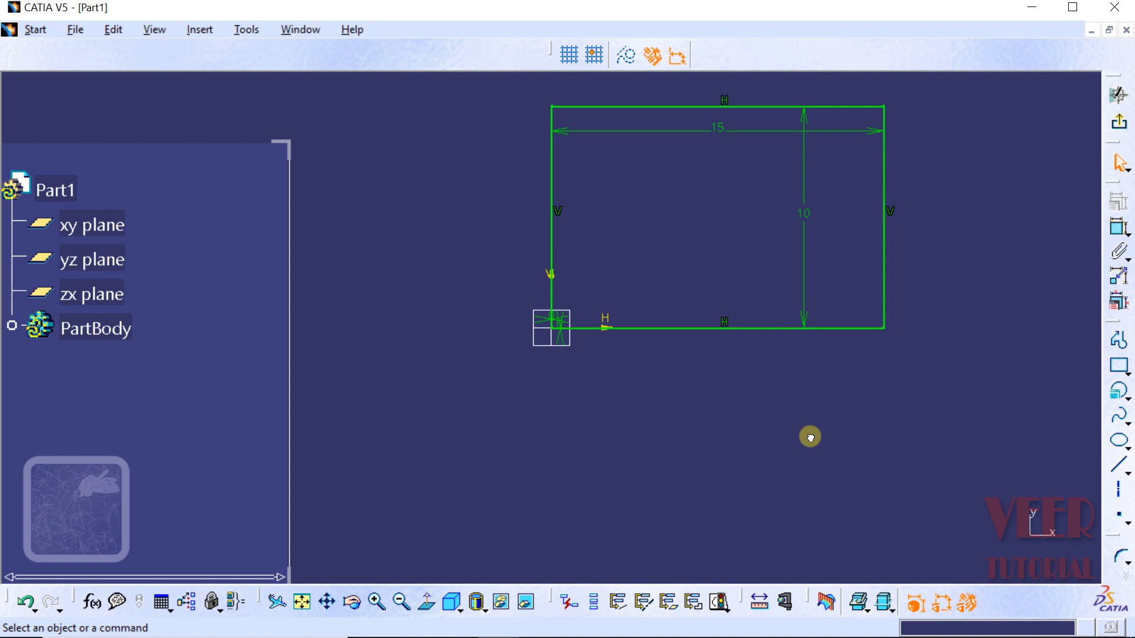
{"action": "left_click", "coordinate": [803, 204]}
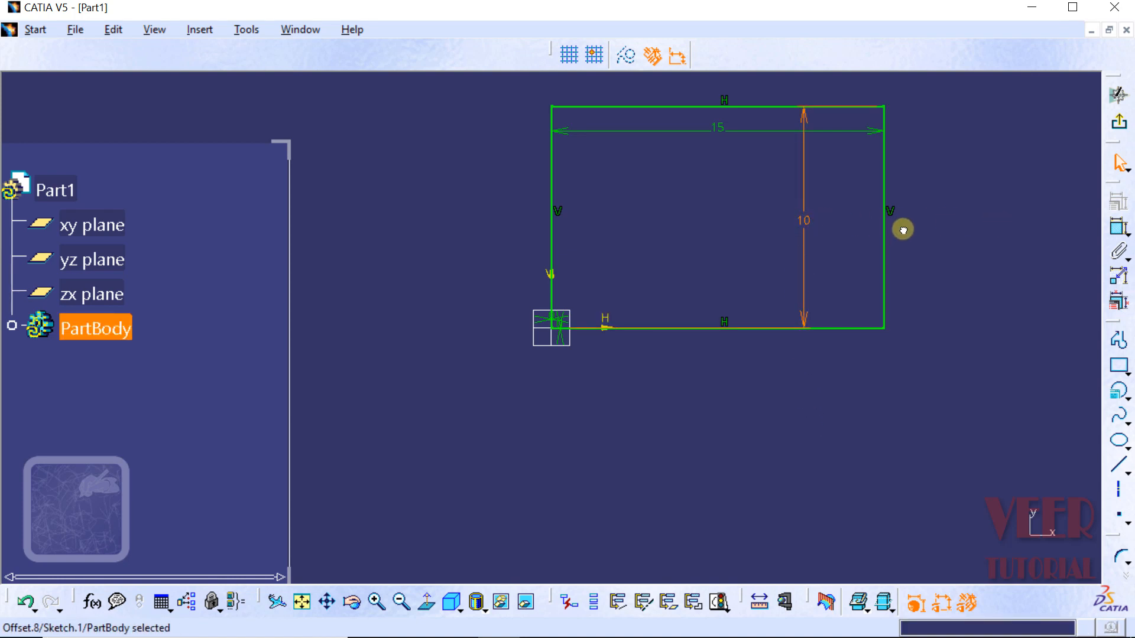
{"action": "left_click_drag", "start_coordinate": [805, 210], "coordinate": [972, 211]}
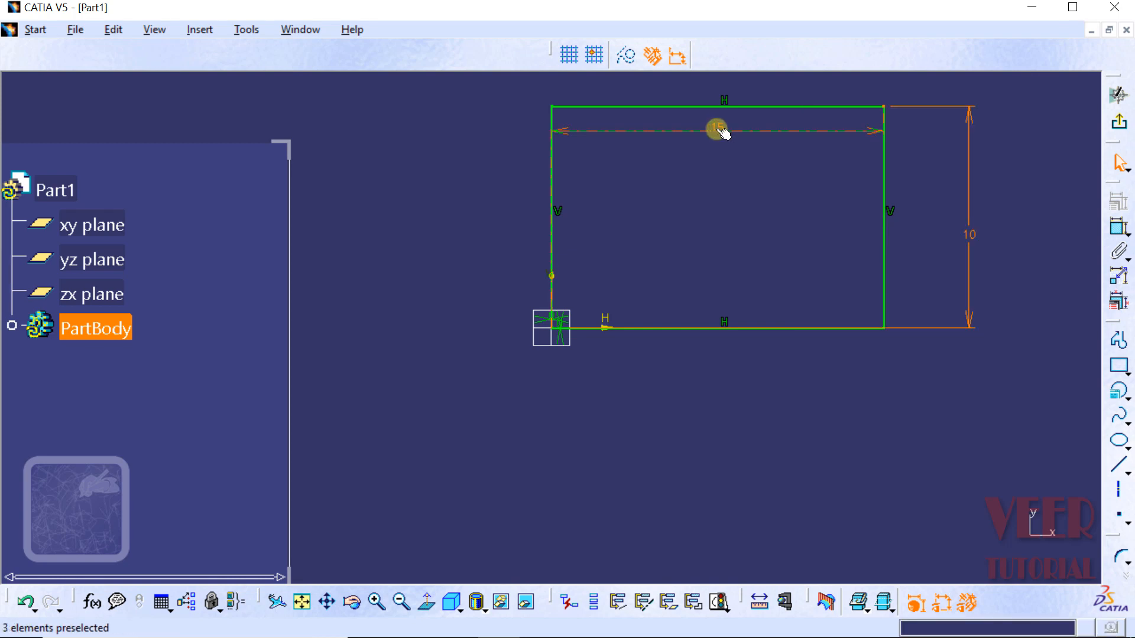
{"action": "left_click", "coordinate": [717, 132]}
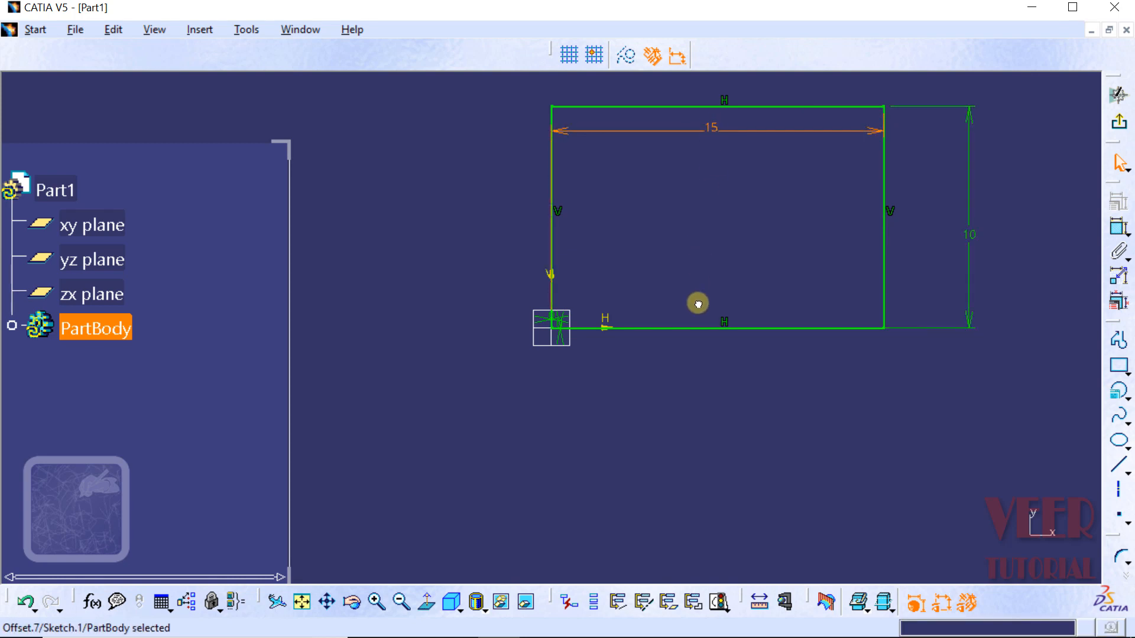
{"action": "left_click", "coordinate": [703, 445]}
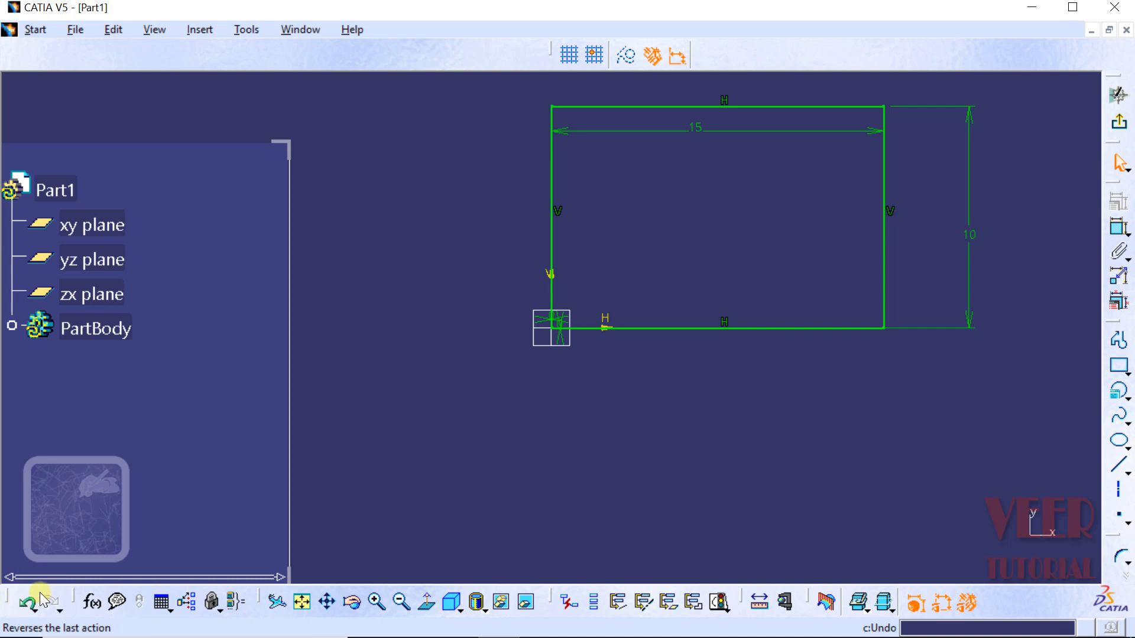
{"action": "left_click", "coordinate": [24, 603]}
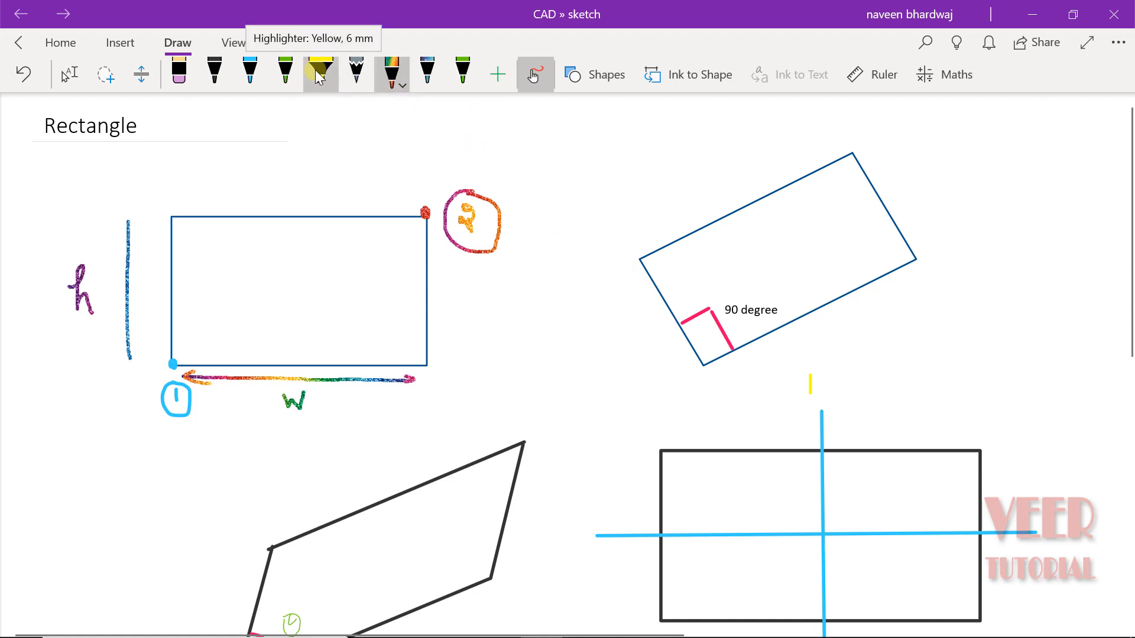
In OneNote, mark the rotated rectangle's bottom, right and top corners with red dots numbered 1, 2 and 3 and circled
{"action": "left_click", "coordinate": [396, 87]}
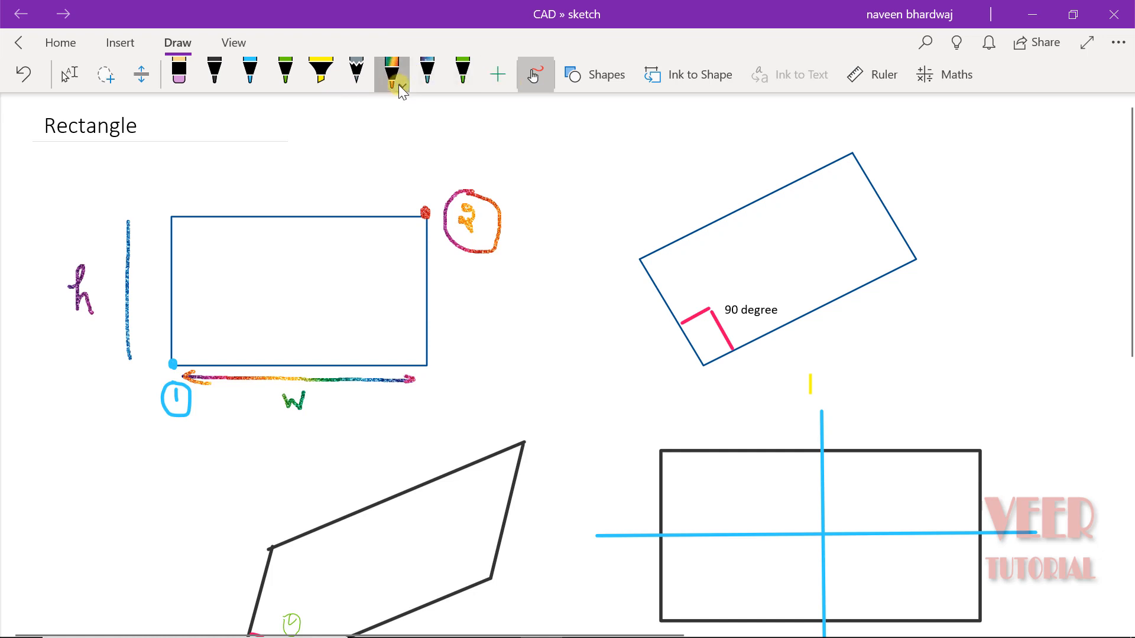
{"action": "left_click", "coordinate": [471, 189]}
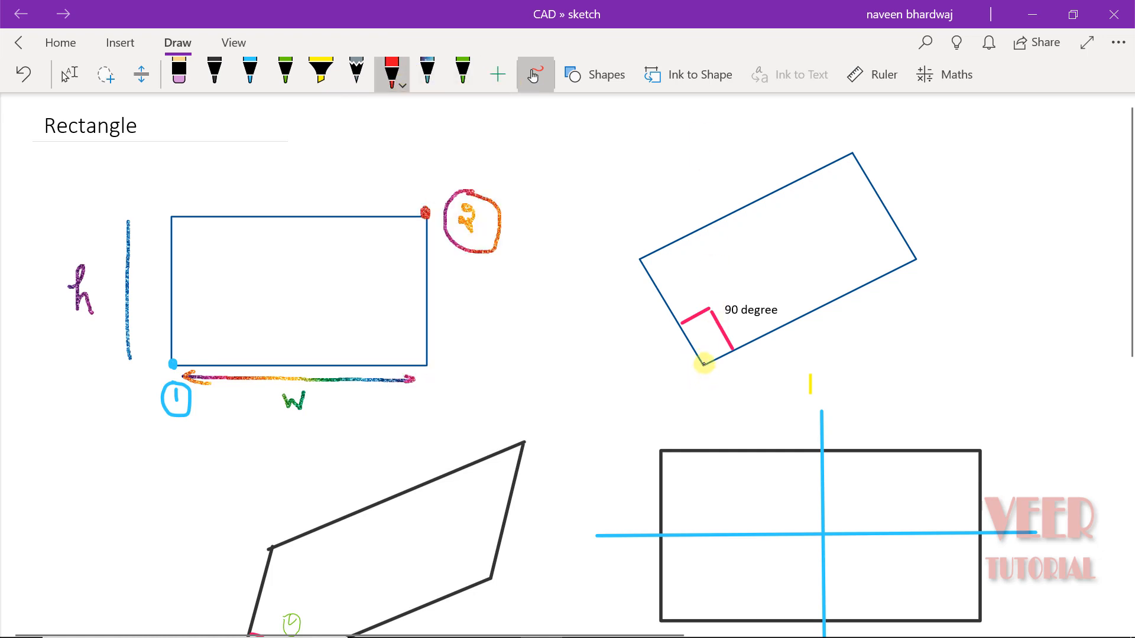
{"action": "left_click", "coordinate": [702, 361]}
{"action": "mouse_move", "coordinate": [678, 374]}
{"action": "left_mouse_down"}
{"action": "mouse_move", "coordinate": [679, 388]}
{"action": "mouse_move", "coordinate": [664, 376]}
{"action": "mouse_move", "coordinate": [686, 402]}
{"action": "mouse_move", "coordinate": [668, 357]}
{"action": "left_mouse_up"}
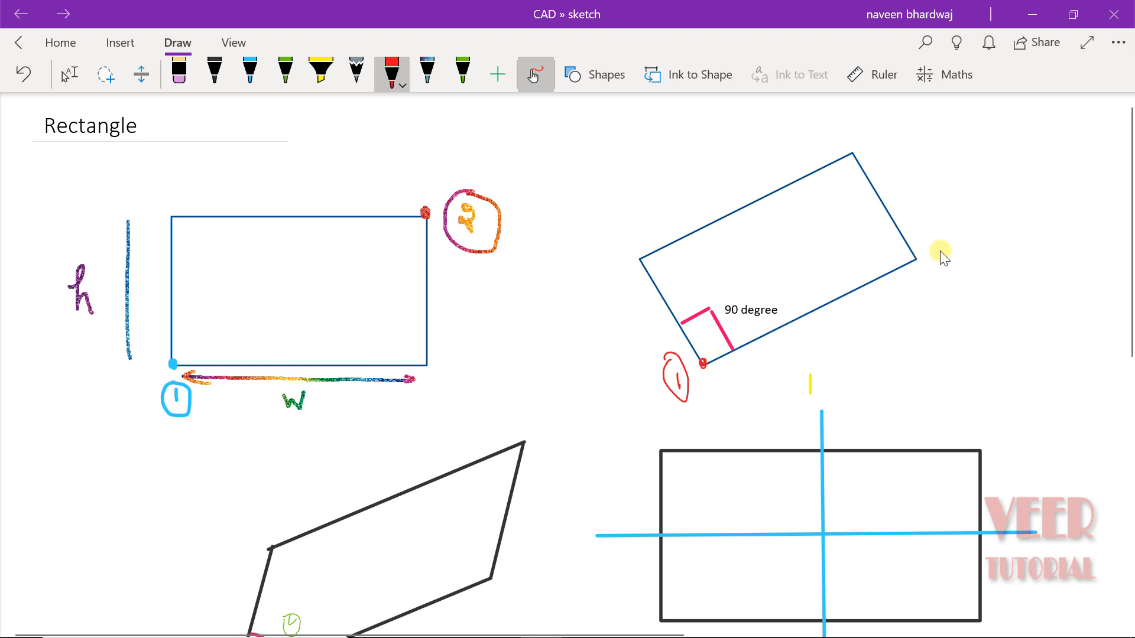
{"action": "mouse_move", "coordinate": [943, 258]}
{"action": "left_mouse_down"}
{"action": "mouse_move", "coordinate": [937, 243]}
{"action": "mouse_move", "coordinate": [928, 255]}
{"action": "mouse_move", "coordinate": [944, 258]}
{"action": "mouse_move", "coordinate": [914, 256]}
{"action": "mouse_move", "coordinate": [932, 278]}
{"action": "mouse_move", "coordinate": [944, 239]}
{"action": "left_mouse_up"}
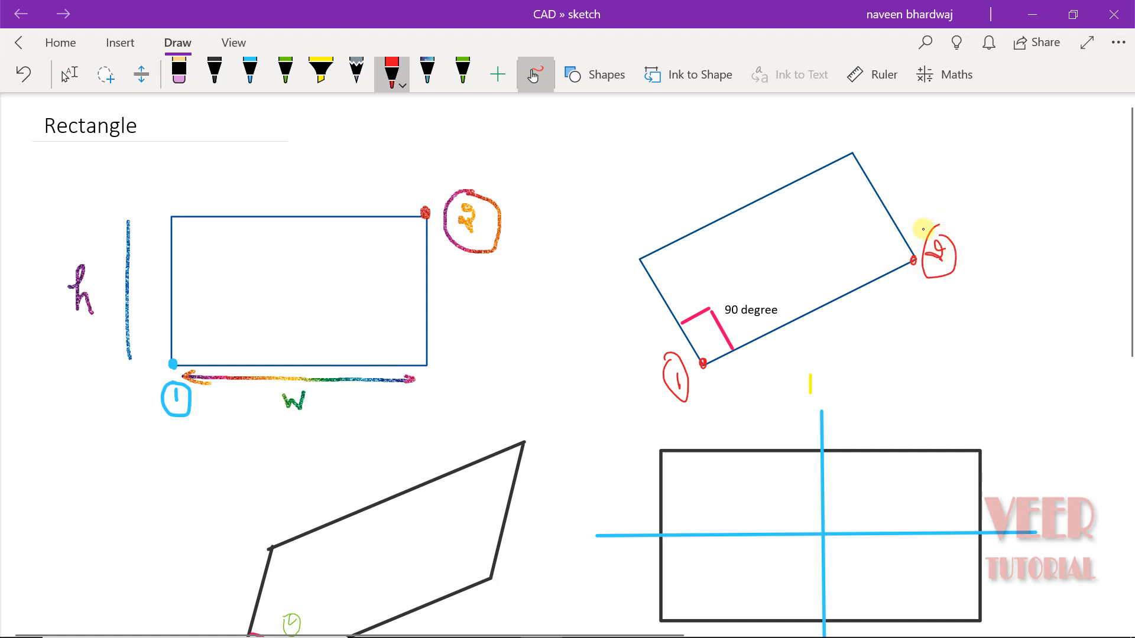
{"action": "mouse_move", "coordinate": [869, 114]}
{"action": "left_mouse_down"}
{"action": "mouse_move", "coordinate": [884, 135]}
{"action": "mouse_move", "coordinate": [869, 132]}
{"action": "mouse_move", "coordinate": [894, 141]}
{"action": "mouse_move", "coordinate": [867, 124]}
{"action": "mouse_move", "coordinate": [876, 111]}
{"action": "left_mouse_up"}
{"action": "left_click_drag", "start_coordinate": [852, 153], "coordinate": [851, 156]}
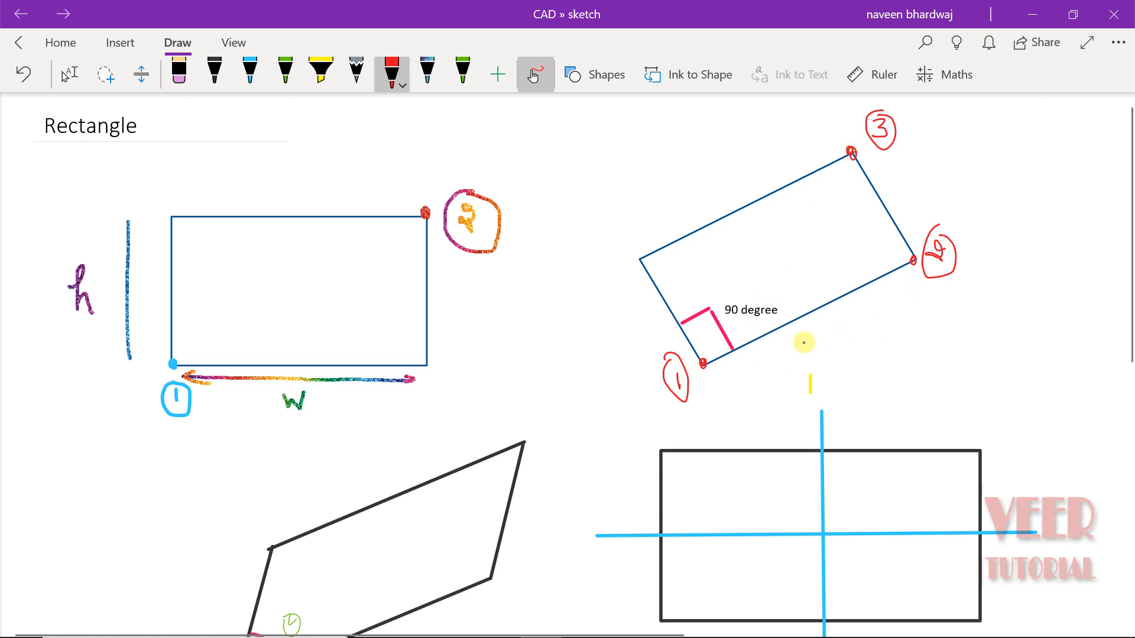
Ink a red W below the rotated rectangle's lower edge and a label beside its upper-right edge
{"action": "mouse_move", "coordinate": [807, 324]}
{"action": "left_mouse_down"}
{"action": "mouse_move", "coordinate": [813, 337]}
{"action": "mouse_move", "coordinate": [836, 312]}
{"action": "left_mouse_up"}
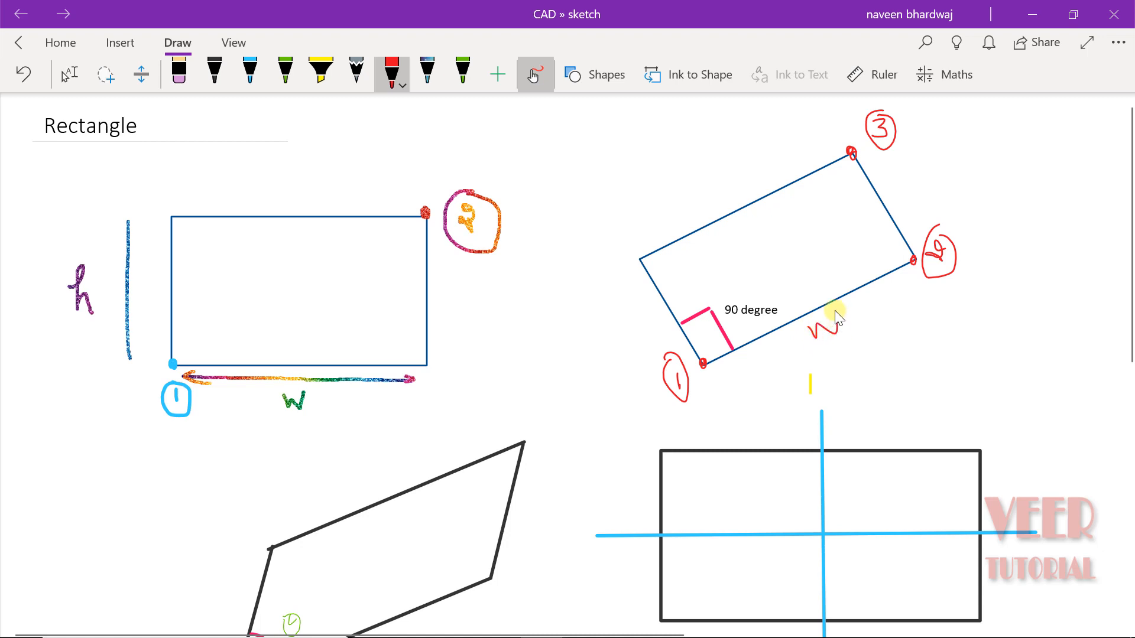
{"action": "left_click_drag", "start_coordinate": [890, 185], "coordinate": [918, 188]}
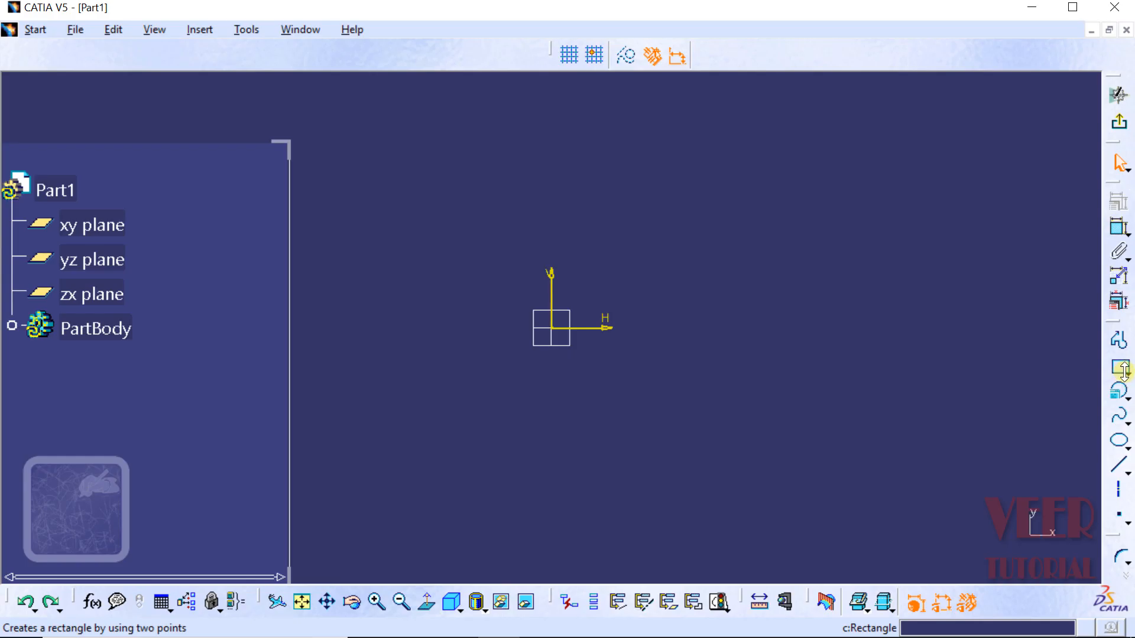
Sketch a three-point oriented rectangle right of the origin, with its first side about 14.5 mm long at about 15 degrees
{"action": "left_click", "coordinate": [1124, 372]}
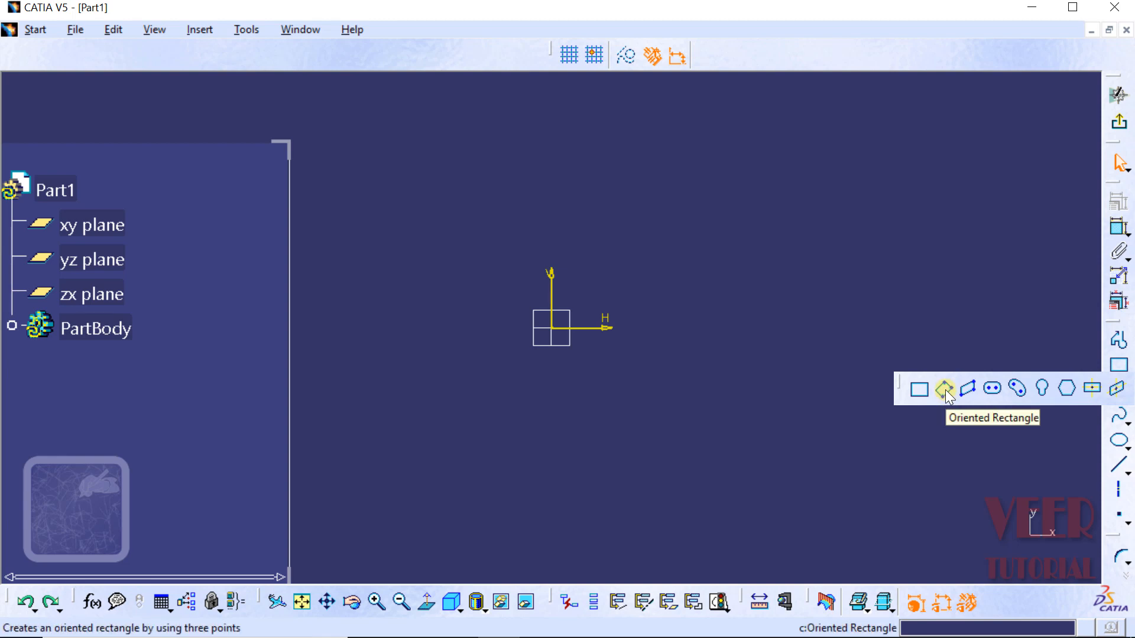
{"action": "left_click", "coordinate": [945, 390]}
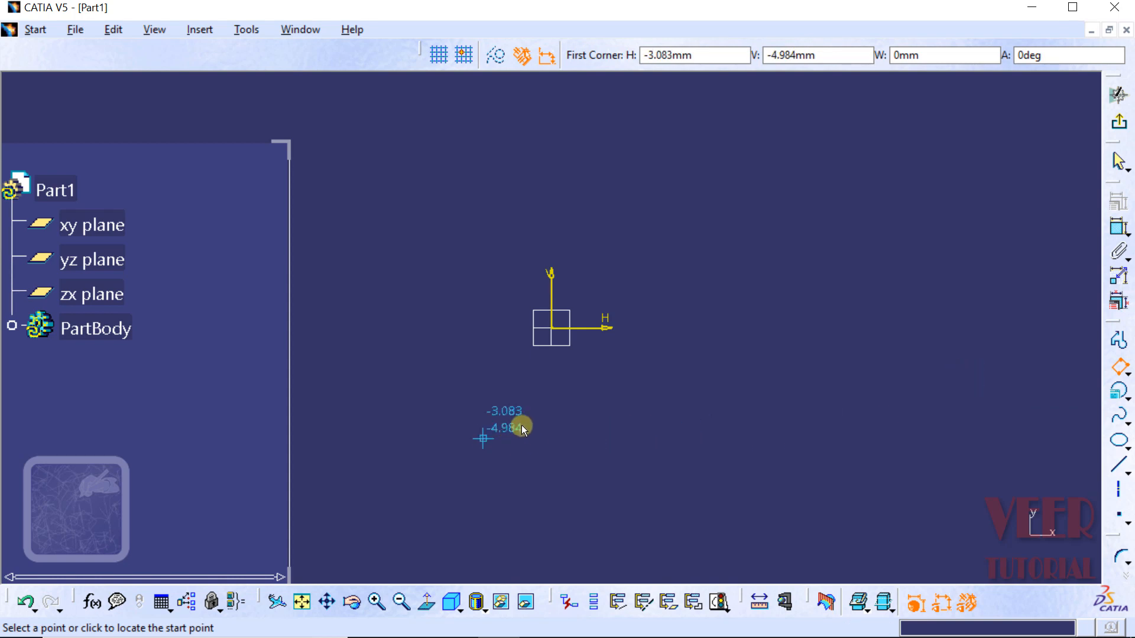
{"action": "left_click", "coordinate": [623, 445]}
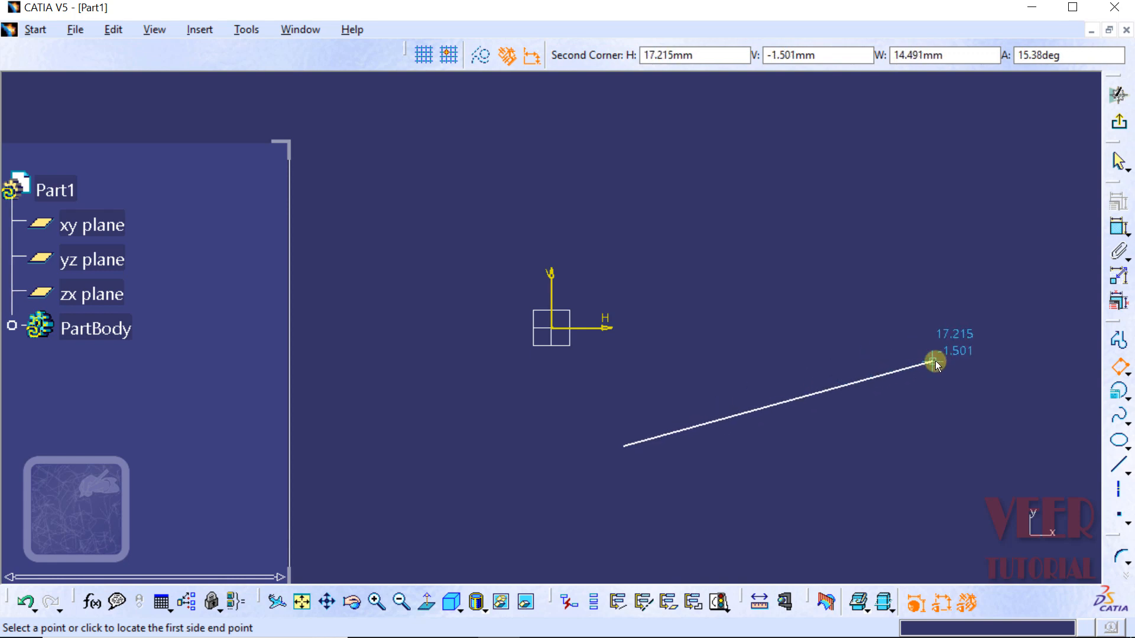
{"action": "left_click", "coordinate": [935, 362]}
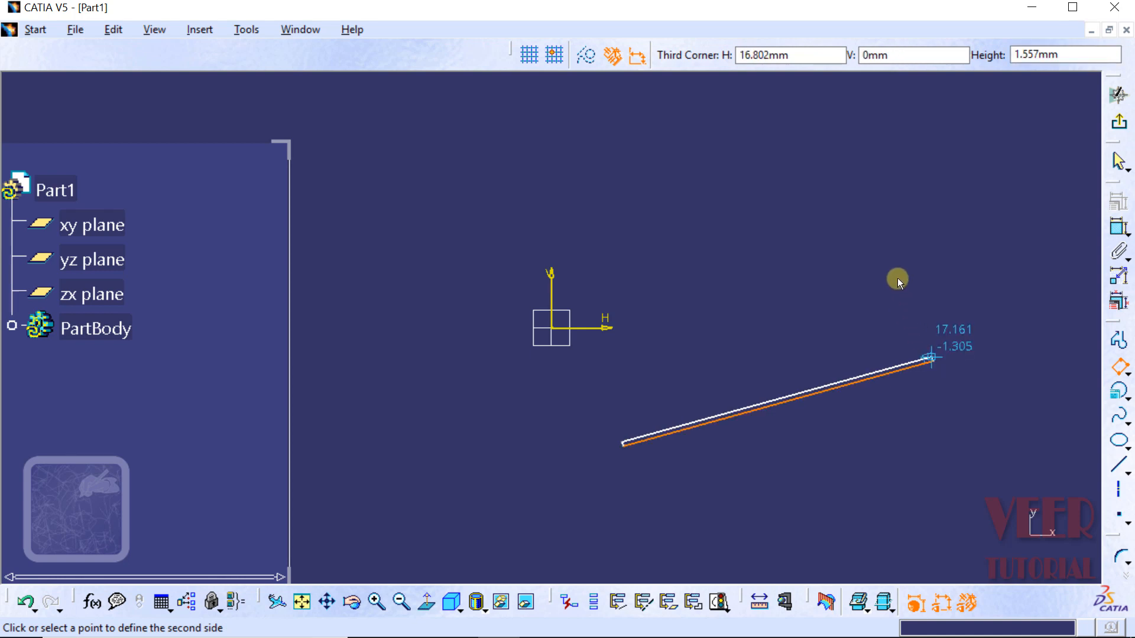
{"action": "left_click", "coordinate": [844, 181]}
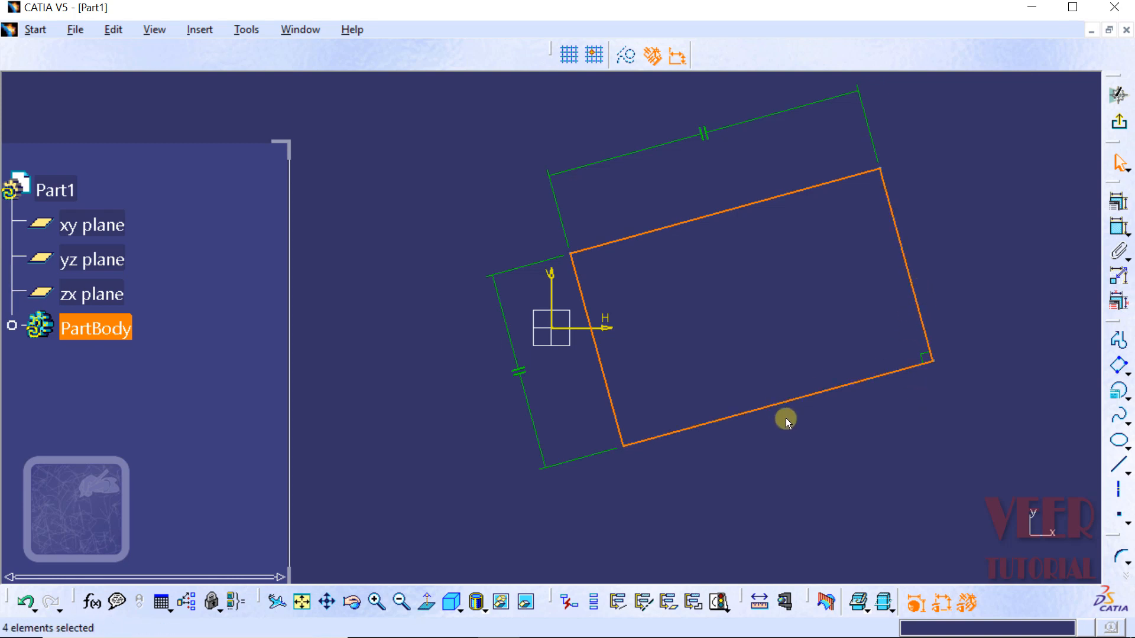
{"action": "left_click", "coordinate": [925, 441]}
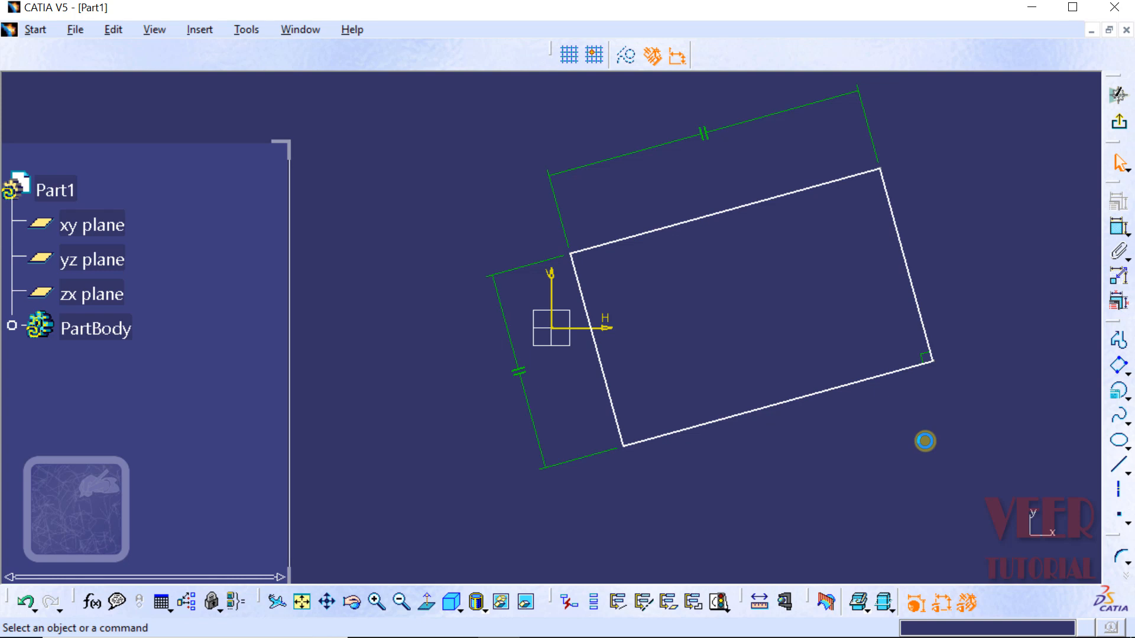
Dimension the oriented rectangle's lower edge and right edge, placing both dimensions outside the profile
{"action": "left_click", "coordinate": [1122, 231]}
{"action": "left_click", "coordinate": [1093, 243]}
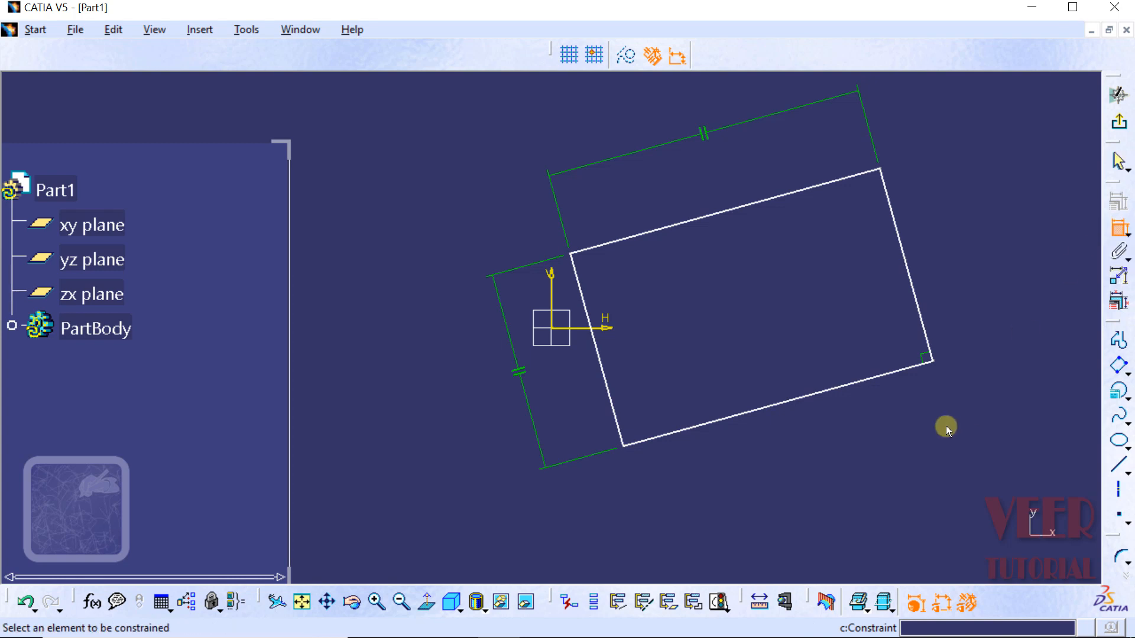
{"action": "left_click", "coordinate": [824, 391]}
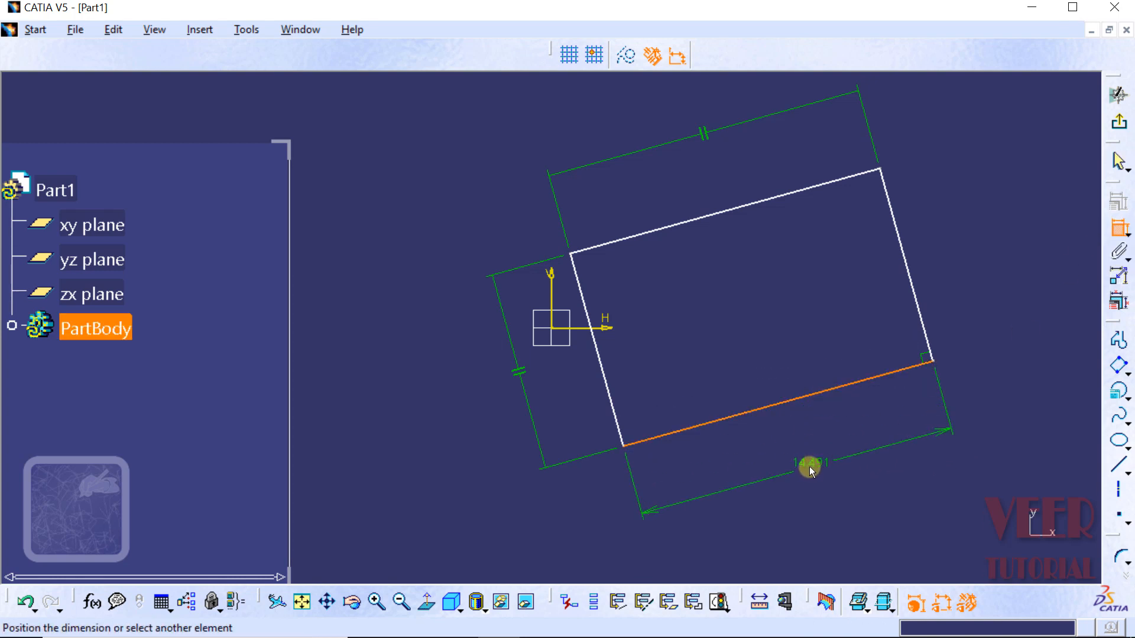
{"action": "left_click", "coordinate": [807, 466]}
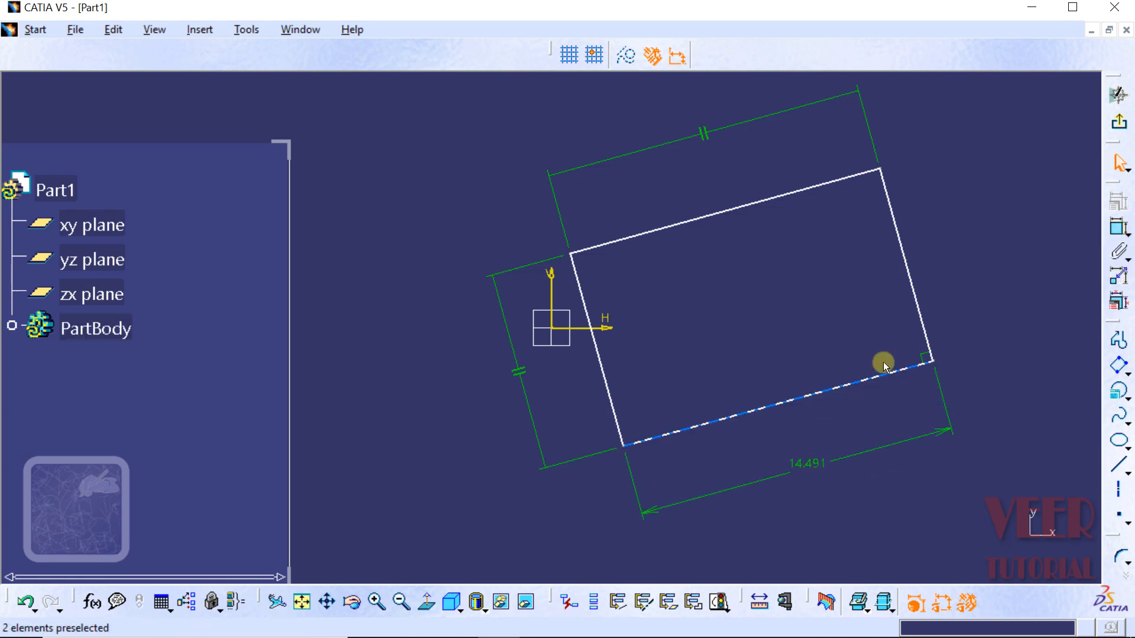
{"action": "left_click", "coordinate": [1119, 227]}
{"action": "left_click", "coordinate": [906, 255]}
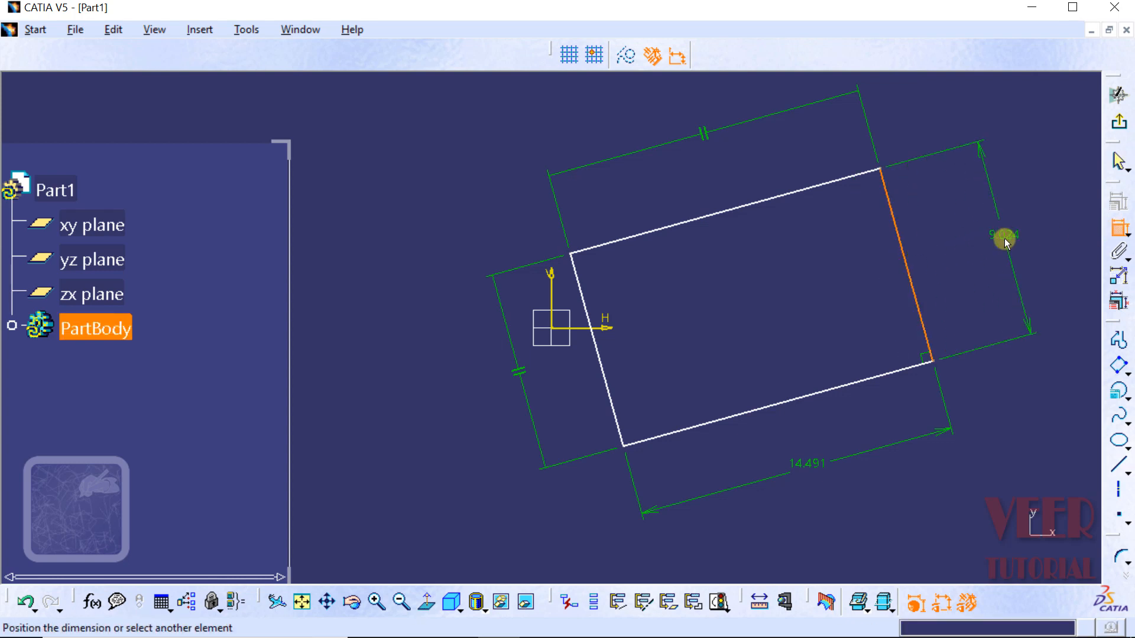
{"action": "left_click", "coordinate": [1005, 239]}
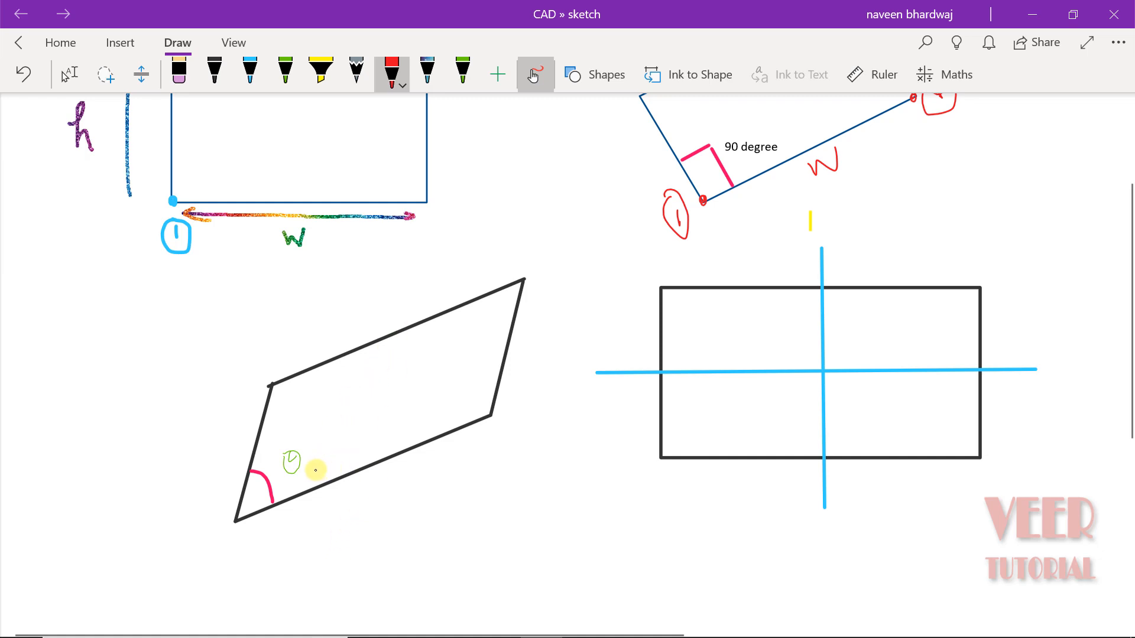
In OneNote, mark the parallelogram's lower-left, lower-right and upper-right corners with red dots and circled numbers 1, 2 and 3
{"action": "scroll", "coordinate": [289, 456], "scroll_direction": "up", "scroll_amount": 2}
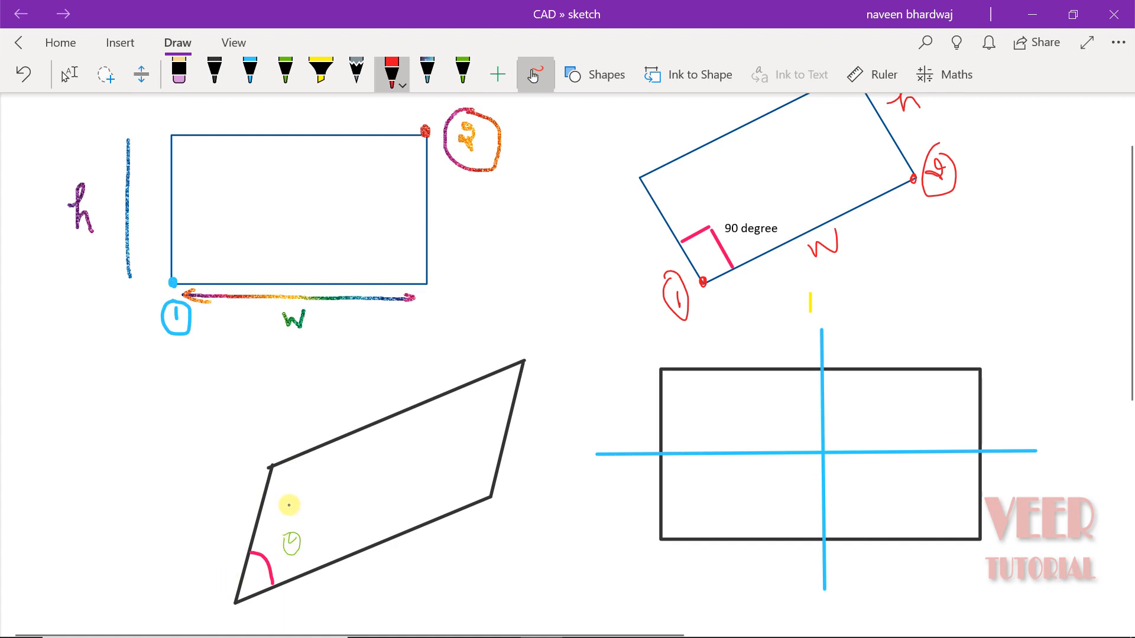
{"action": "scroll", "coordinate": [288, 500], "scroll_direction": "down", "scroll_amount": 4}
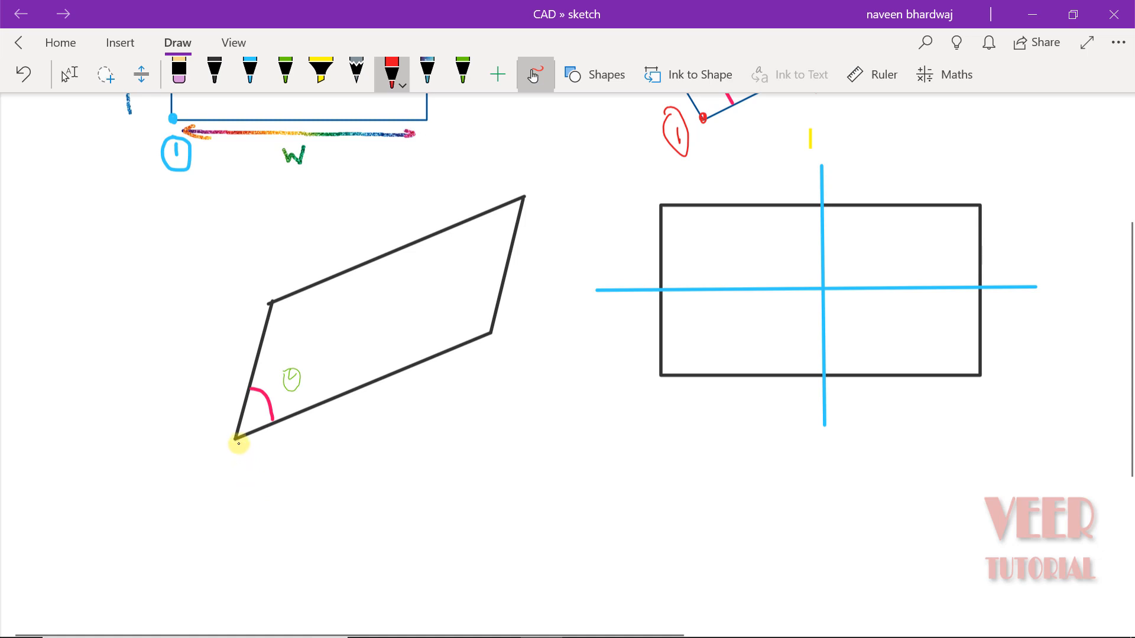
{"action": "left_click_drag", "start_coordinate": [235, 436], "coordinate": [210, 470]}
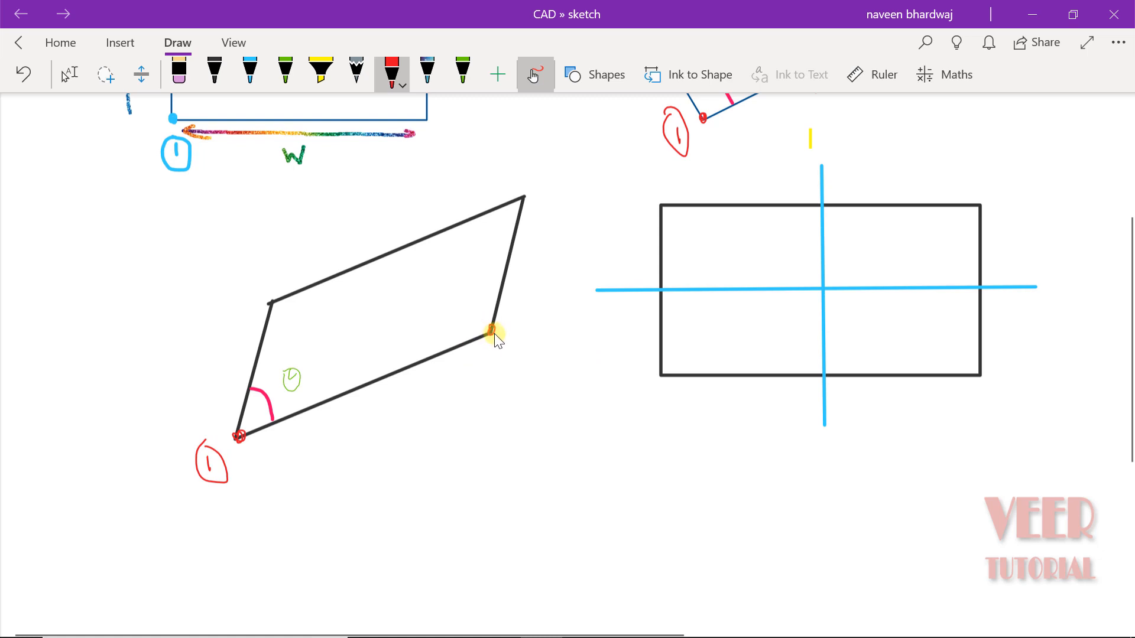
{"action": "mouse_move", "coordinate": [526, 349]}
{"action": "left_mouse_down"}
{"action": "mouse_move", "coordinate": [515, 362]}
{"action": "mouse_move", "coordinate": [537, 355]}
{"action": "mouse_move", "coordinate": [507, 380]}
{"action": "mouse_move", "coordinate": [537, 329]}
{"action": "left_mouse_up"}
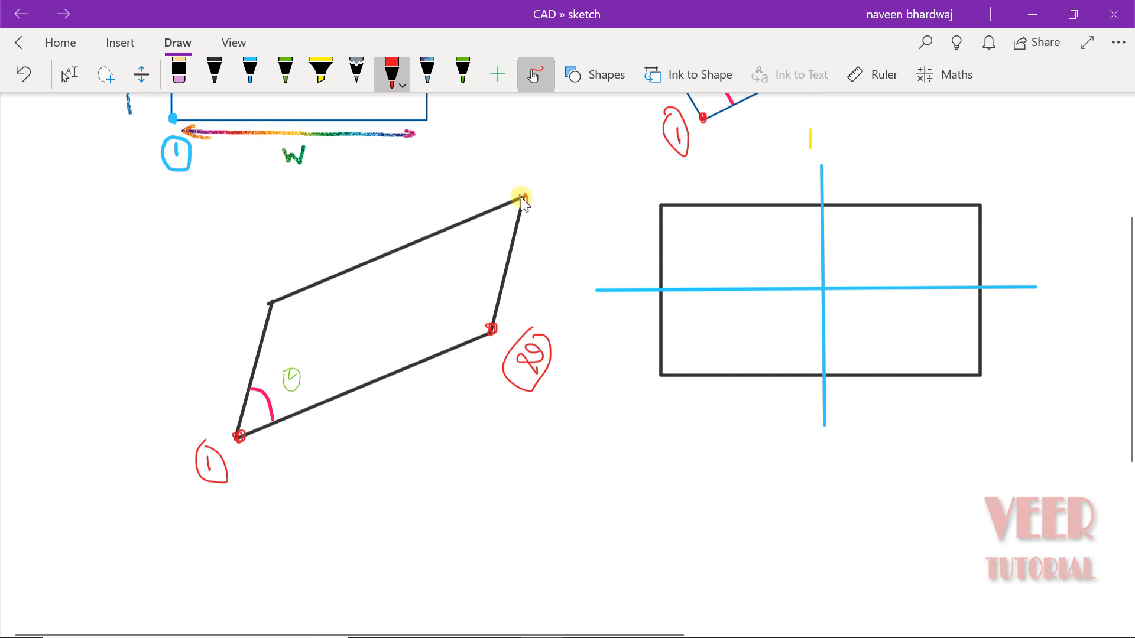
{"action": "mouse_move", "coordinate": [542, 182]}
{"action": "left_mouse_down"}
{"action": "mouse_move", "coordinate": [546, 199]}
{"action": "mouse_move", "coordinate": [550, 173]}
{"action": "left_mouse_up"}
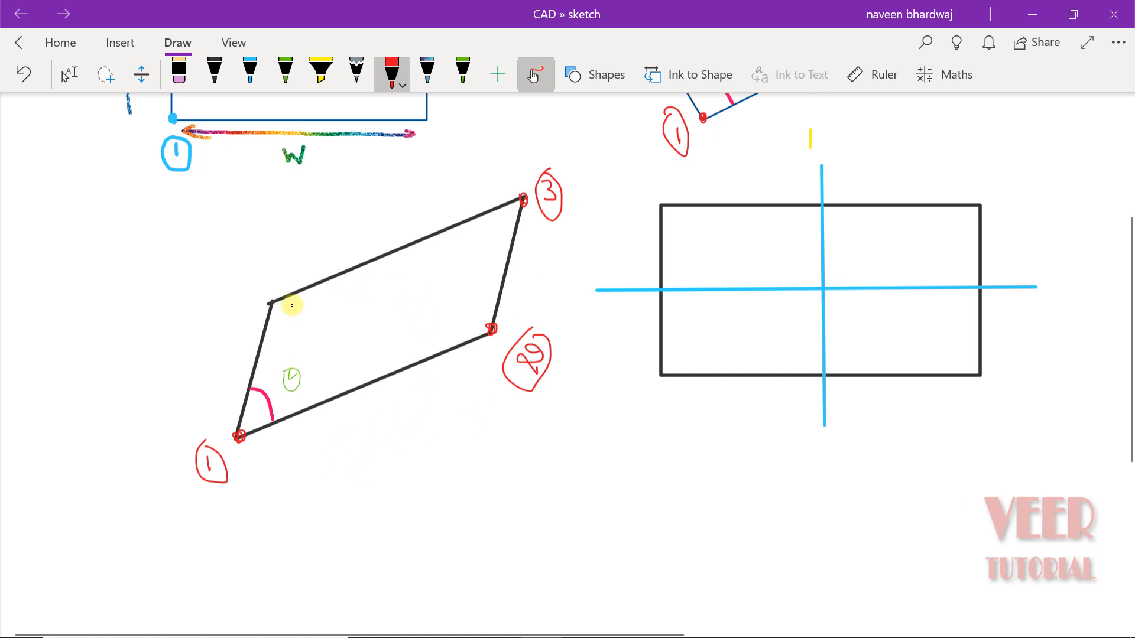
Trace over the parallelogram's green angle symbol in red ink
{"action": "scroll", "coordinate": [387, 451], "scroll_direction": "up", "scroll_amount": 2}
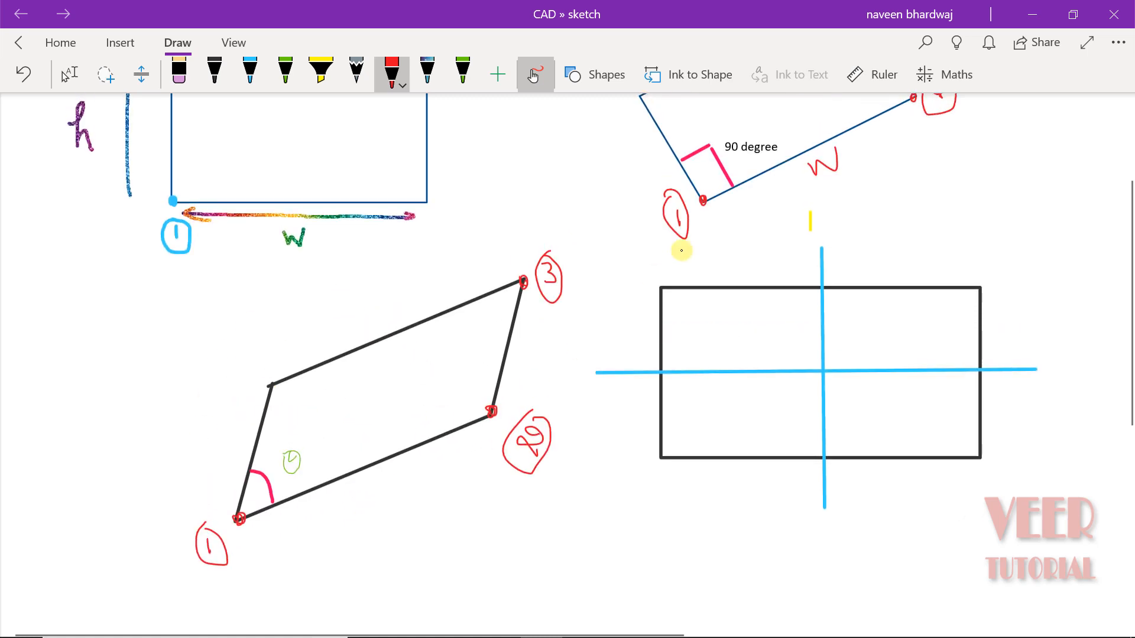
{"action": "scroll", "coordinate": [663, 299], "scroll_direction": "up", "scroll_amount": 4}
{"action": "scroll", "coordinate": [666, 322], "scroll_direction": "down", "scroll_amount": 4}
{"action": "mouse_move", "coordinate": [293, 455]}
{"action": "left_mouse_down"}
{"action": "mouse_move", "coordinate": [287, 464]}
{"action": "mouse_move", "coordinate": [301, 467]}
{"action": "mouse_move", "coordinate": [296, 451]}
{"action": "mouse_move", "coordinate": [288, 455]}
{"action": "mouse_move", "coordinate": [302, 464]}
{"action": "left_mouse_up"}
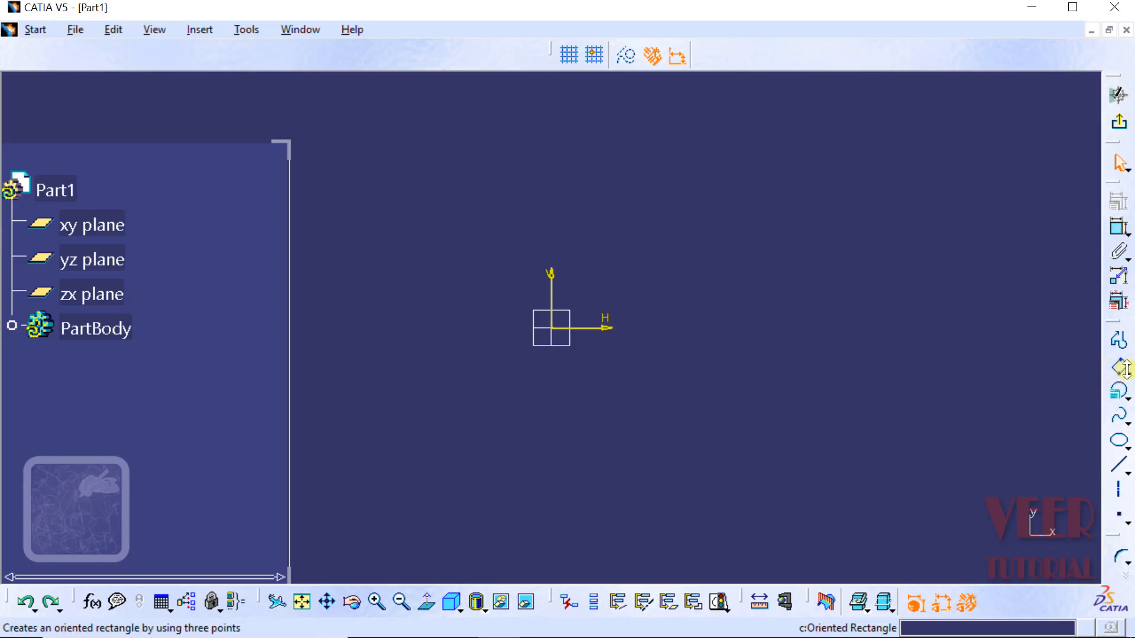
In CATIA, sketch a three-point parallelogram right of the origin, about 6.2 mm high with an angle of about 53 degrees
{"action": "left_click", "coordinate": [1126, 369]}
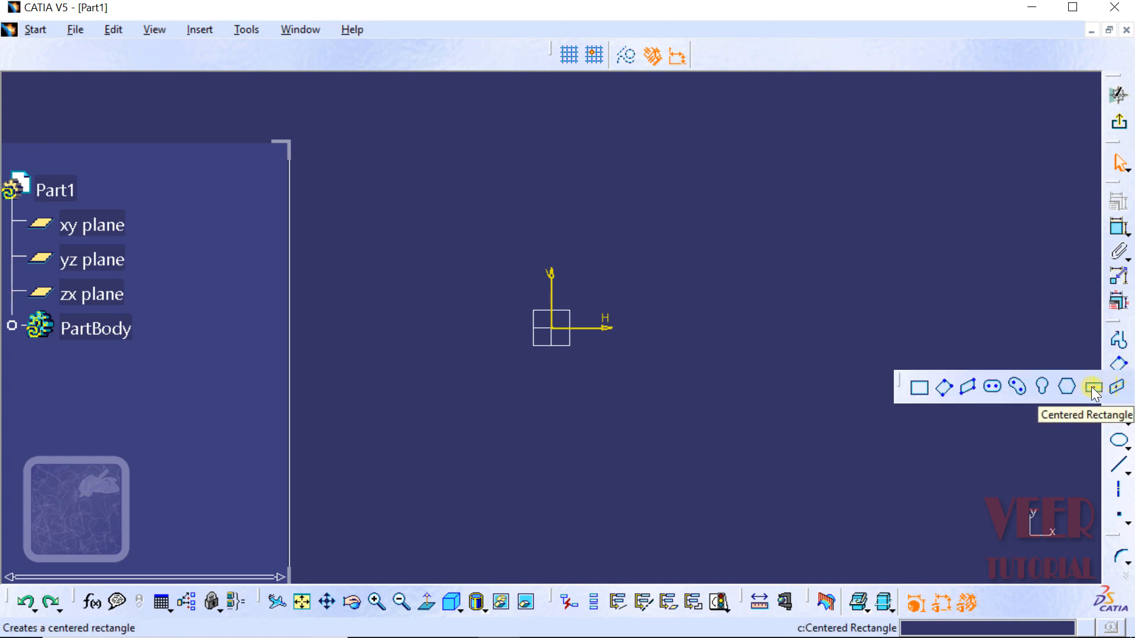
{"action": "left_click", "coordinate": [966, 386]}
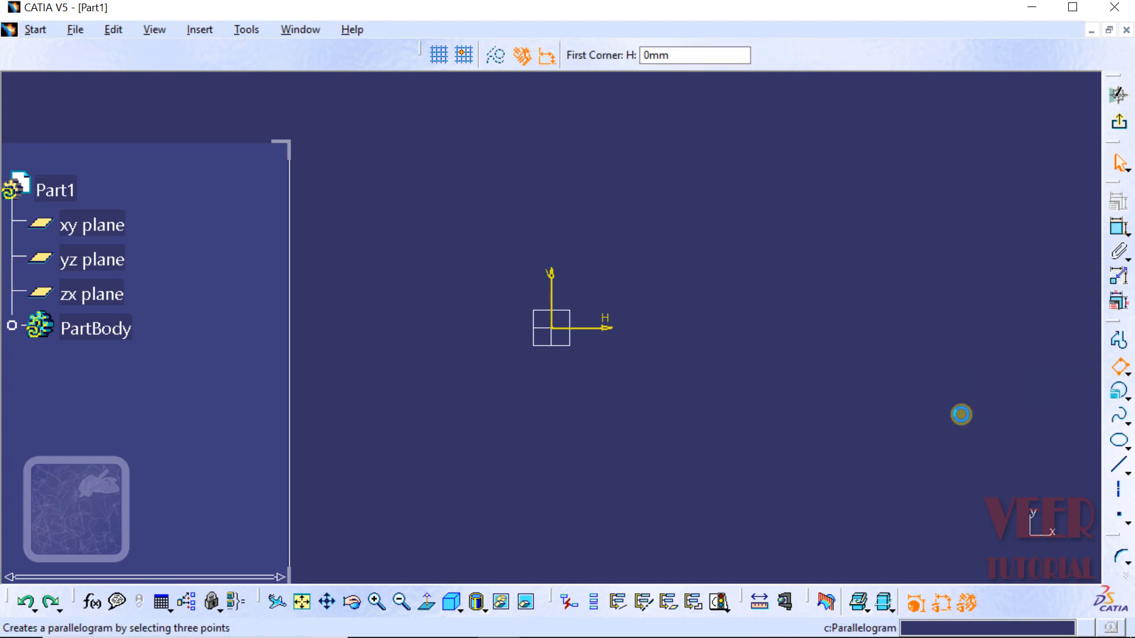
{"action": "left_click", "coordinate": [588, 478]}
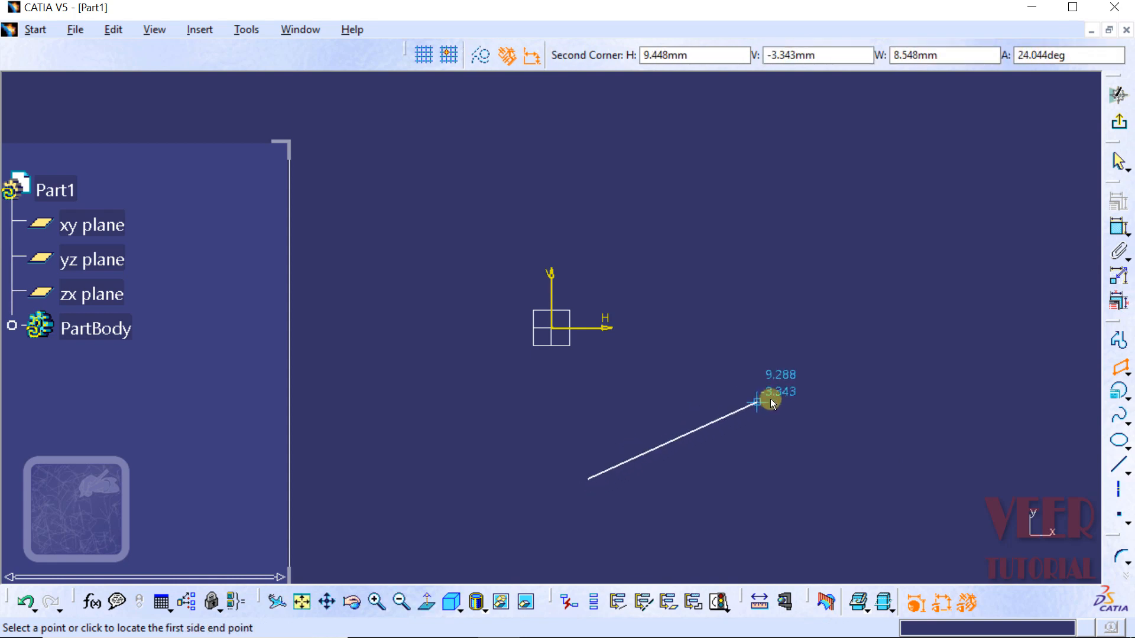
{"action": "left_click", "coordinate": [873, 381]}
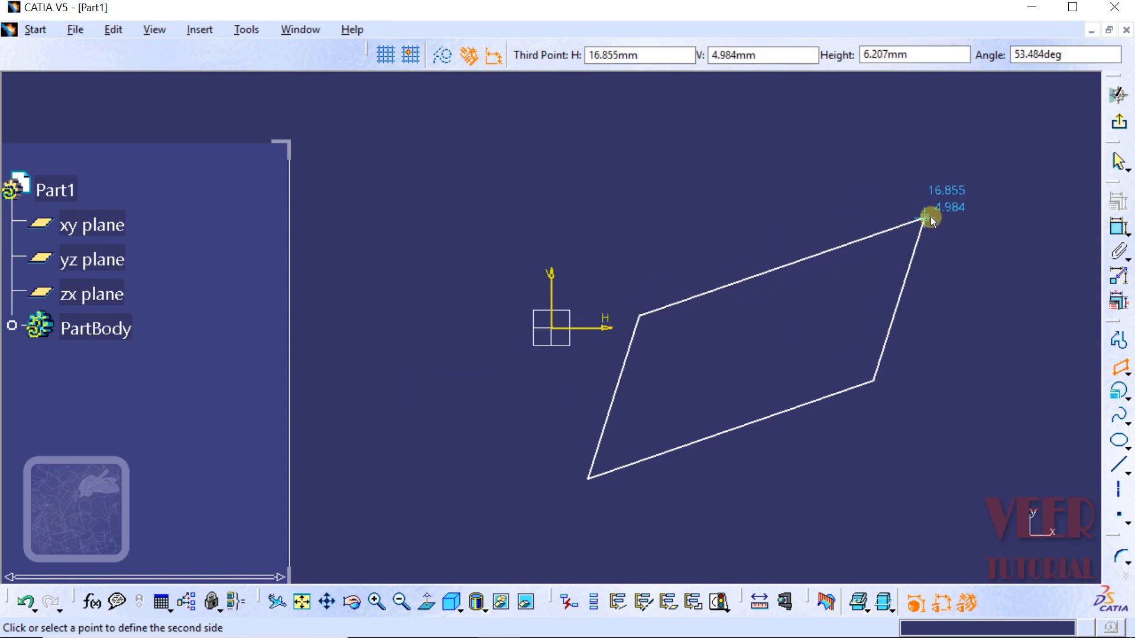
{"action": "left_click", "coordinate": [930, 218]}
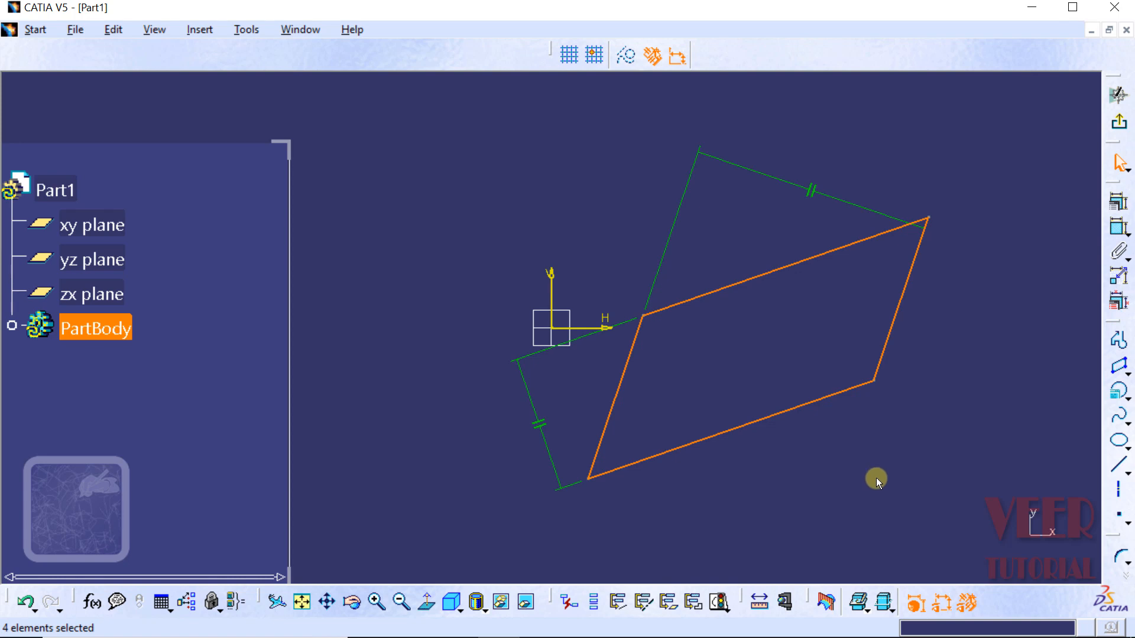
{"action": "left_click", "coordinate": [1124, 371]}
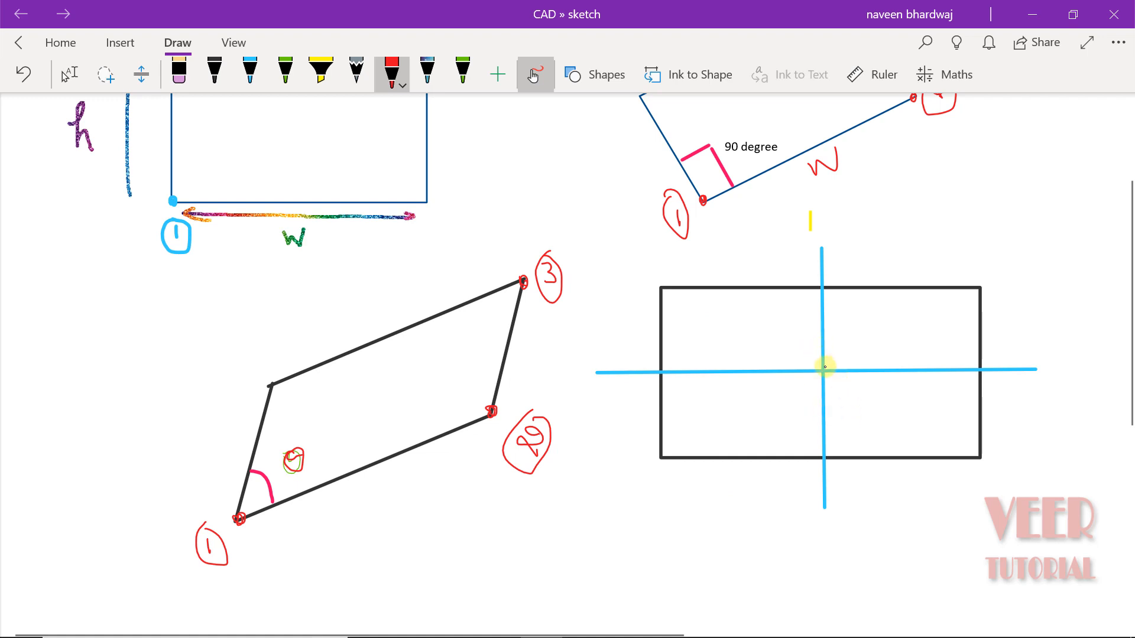
In OneNote, mark the centered rectangle's center as 1 and upper-right corner as 2 in red, and dot its four edge midpoints
{"action": "mouse_move", "coordinate": [823, 364]}
{"action": "left_mouse_down"}
{"action": "mouse_move", "coordinate": [851, 392]}
{"action": "mouse_move", "coordinate": [842, 387]}
{"action": "left_mouse_up"}
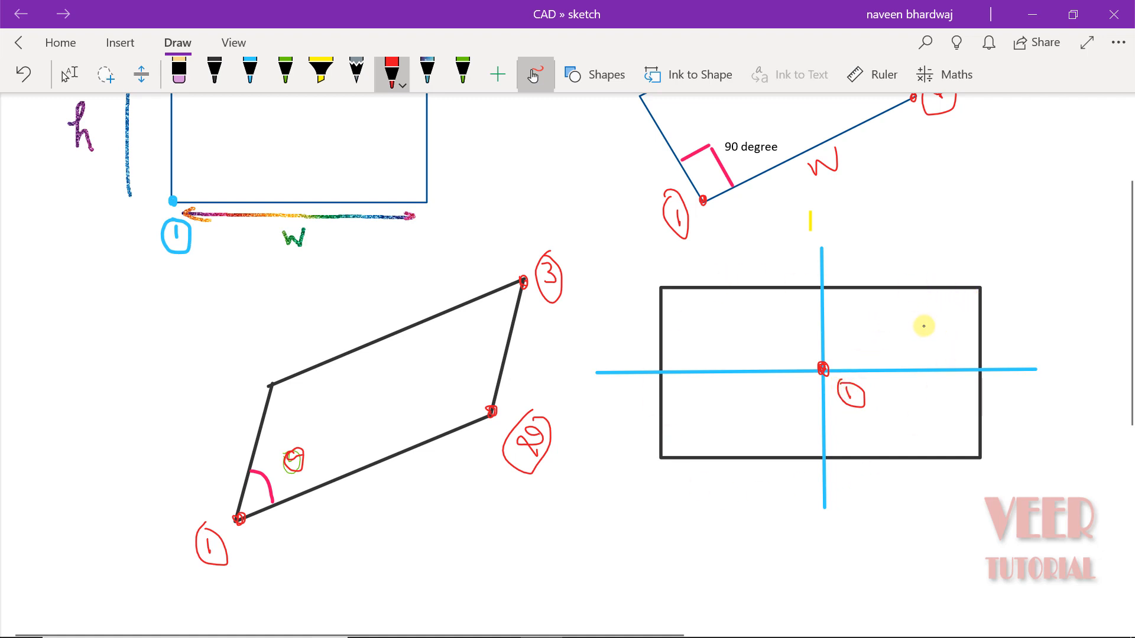
{"action": "mouse_move", "coordinate": [1014, 273]}
{"action": "left_mouse_down"}
{"action": "mouse_move", "coordinate": [1005, 284]}
{"action": "mouse_move", "coordinate": [1026, 304]}
{"action": "mouse_move", "coordinate": [998, 256]}
{"action": "left_mouse_up"}
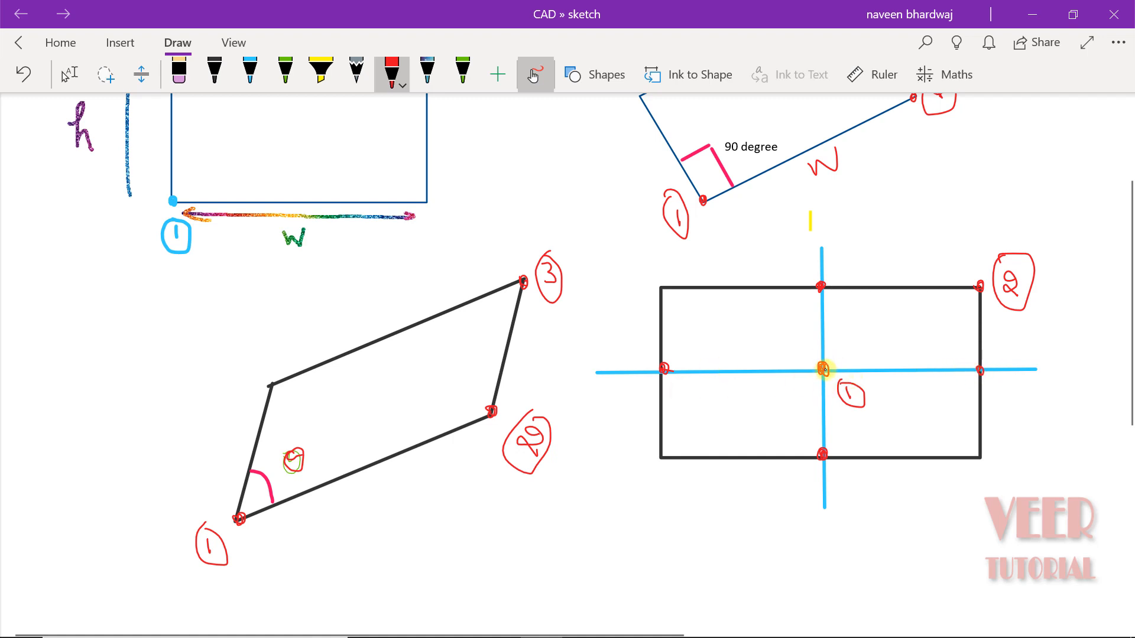
{"action": "left_click_drag", "start_coordinate": [828, 369], "coordinate": [829, 370]}
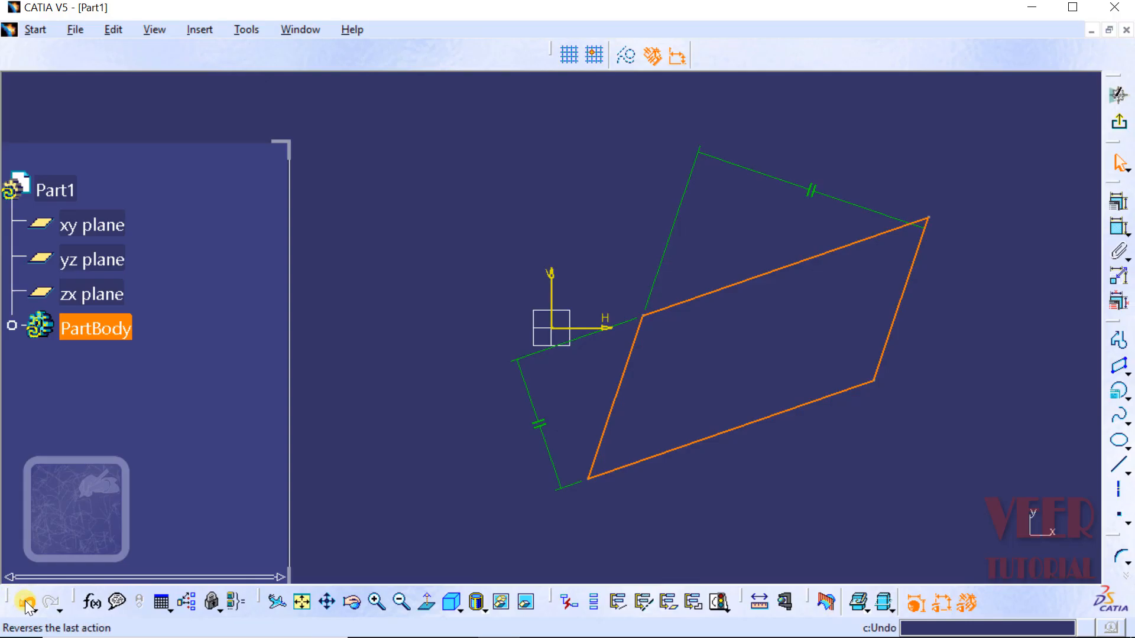
In CATIA, undo the parallelogram and sketch a centered rectangle about 17.6 mm wide, with its center to the lower right of the origin
{"action": "left_click", "coordinate": [27, 606]}
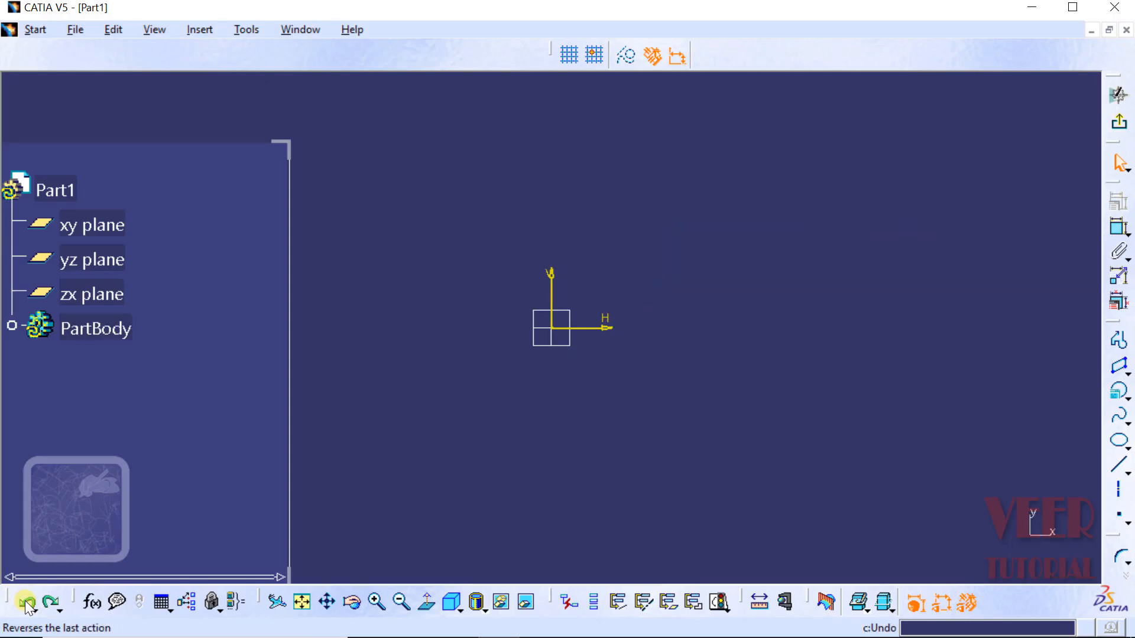
{"action": "left_click", "coordinate": [1127, 372]}
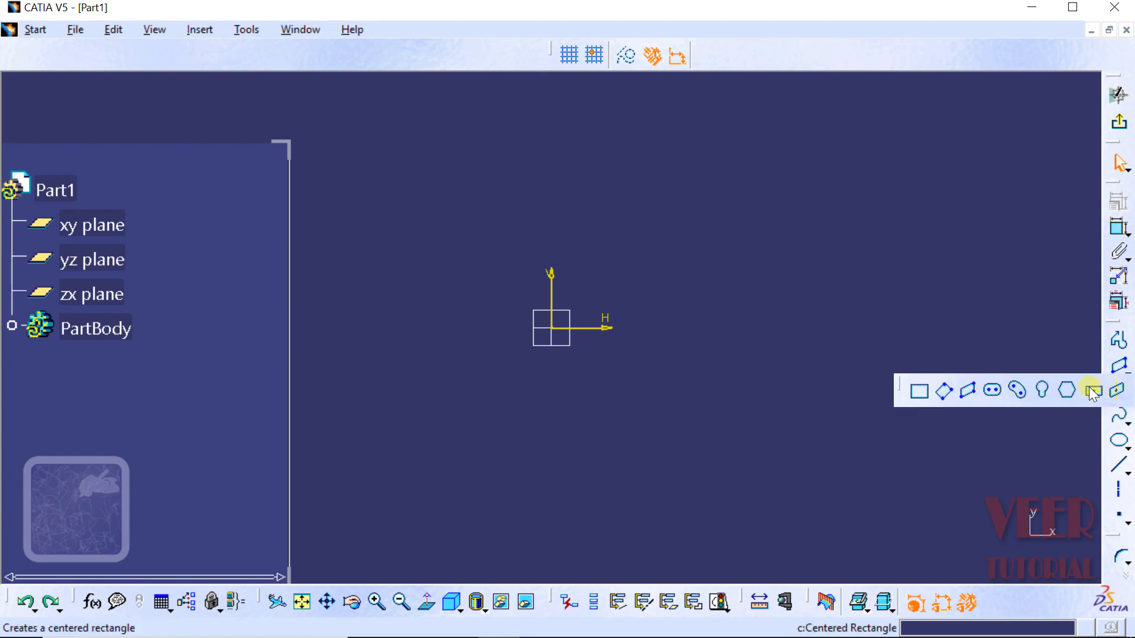
{"action": "left_click", "coordinate": [1092, 391]}
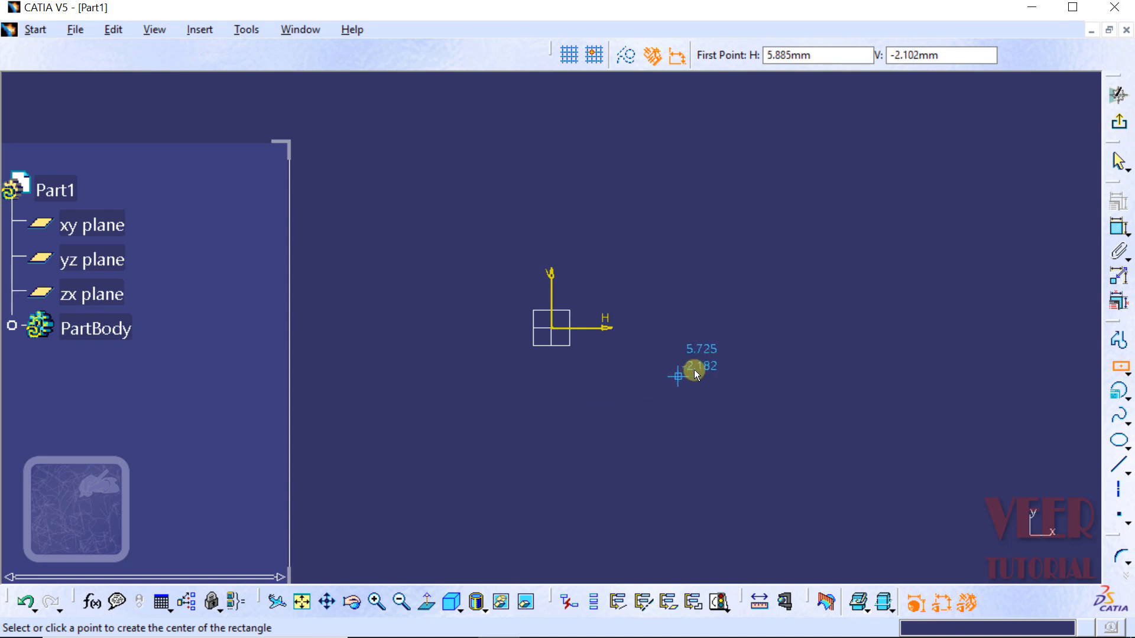
{"action": "left_click", "coordinate": [725, 348]}
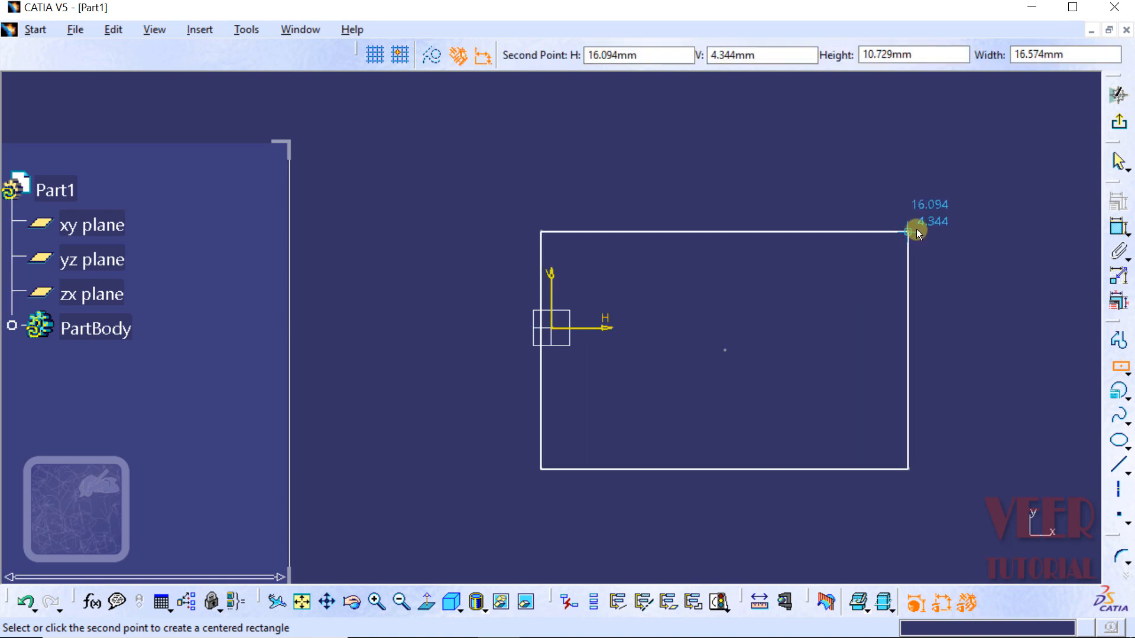
{"action": "left_click", "coordinate": [920, 222]}
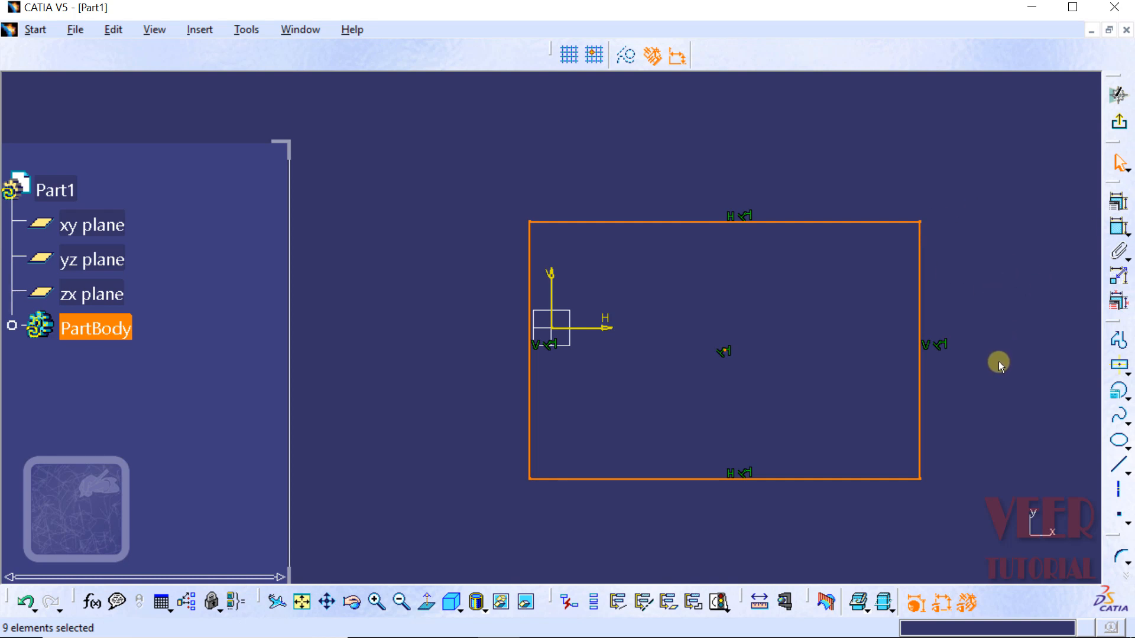
Dimension the centered rectangle's bottom edge, placing the dimension below the profile
{"action": "left_click", "coordinate": [1118, 228]}
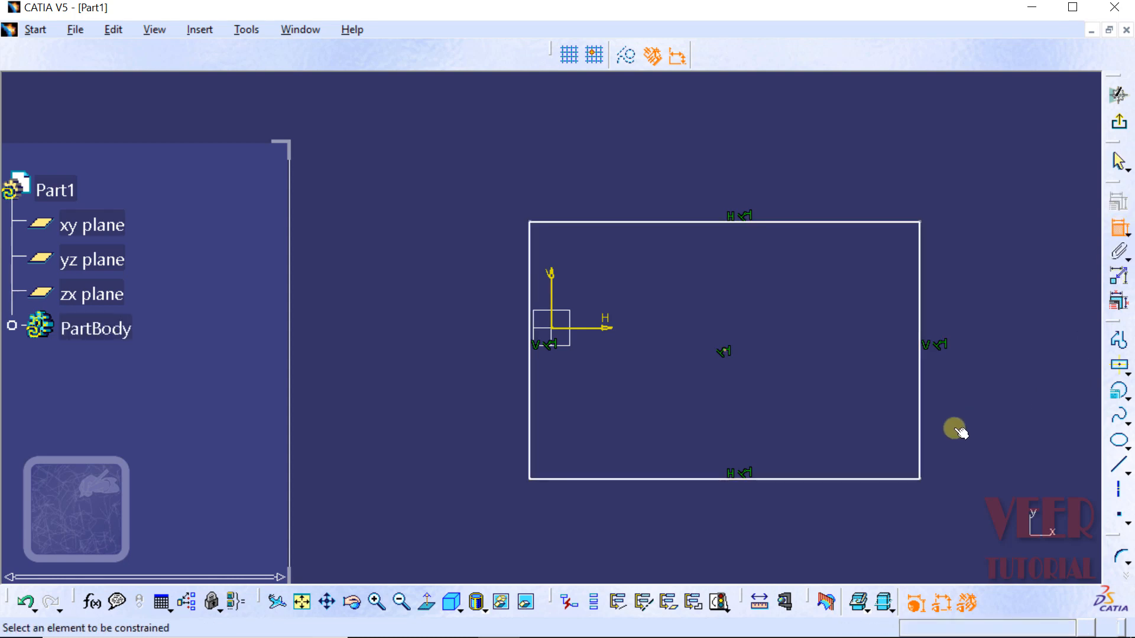
{"action": "left_click", "coordinate": [700, 478]}
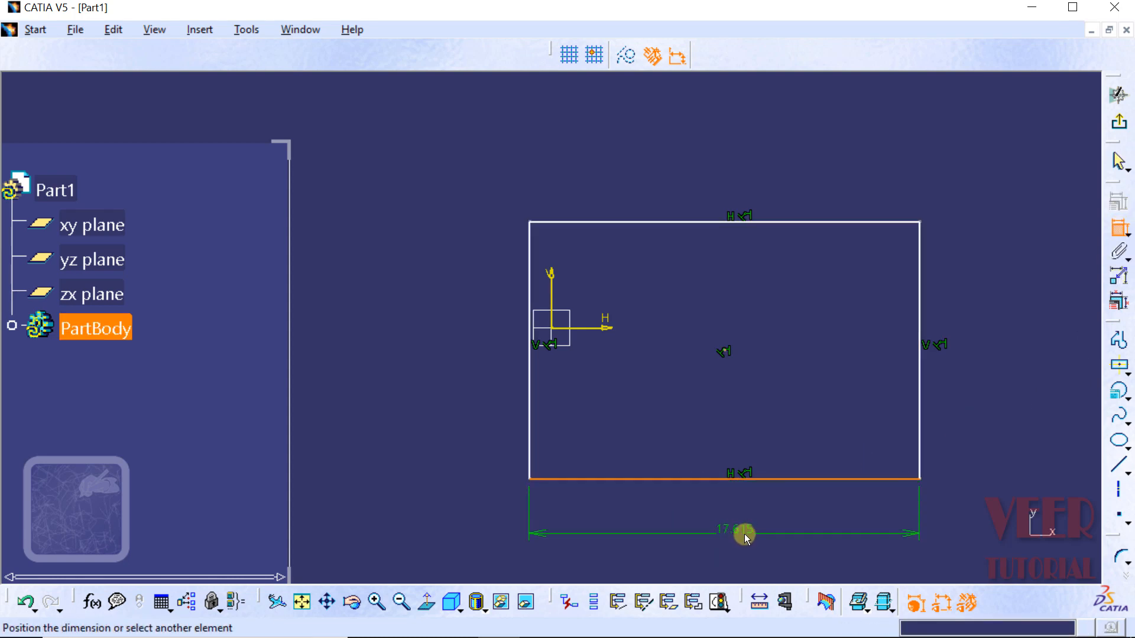
{"action": "left_click", "coordinate": [745, 534]}
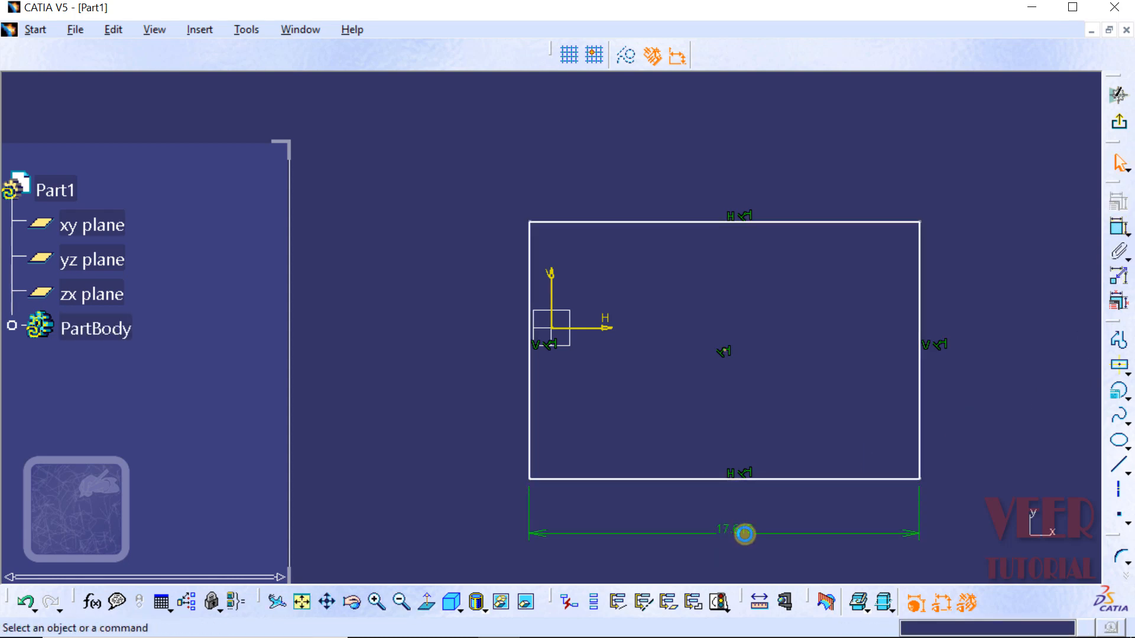
Dimension the centered rectangle's right vertical edge, placing the dimension outside the profile on the right
{"action": "left_click", "coordinate": [1119, 228]}
{"action": "left_click", "coordinate": [920, 309]}
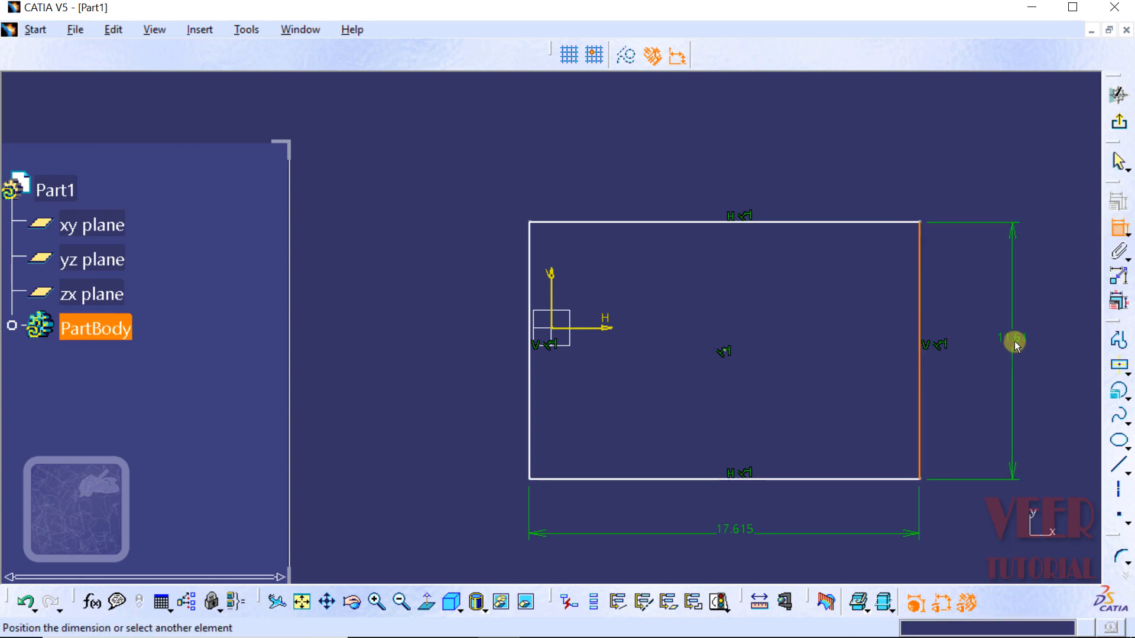
{"action": "left_click", "coordinate": [1014, 342]}
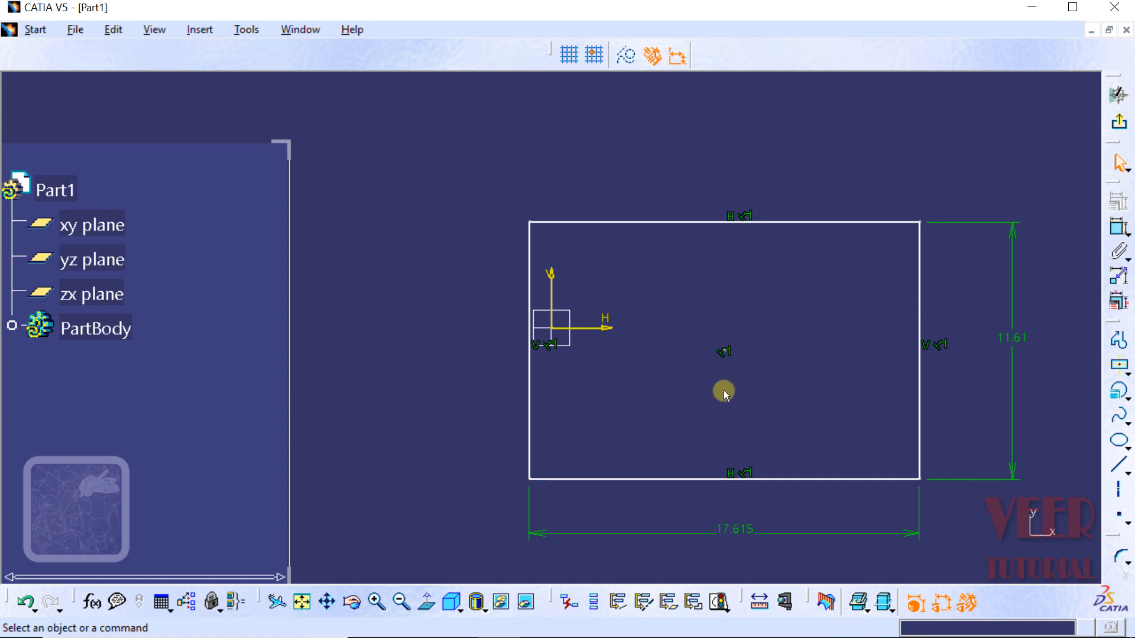
Set the centered rectangle's width to 15 mm and its height to 10 mm
{"action": "double_click", "coordinate": [734, 538]}
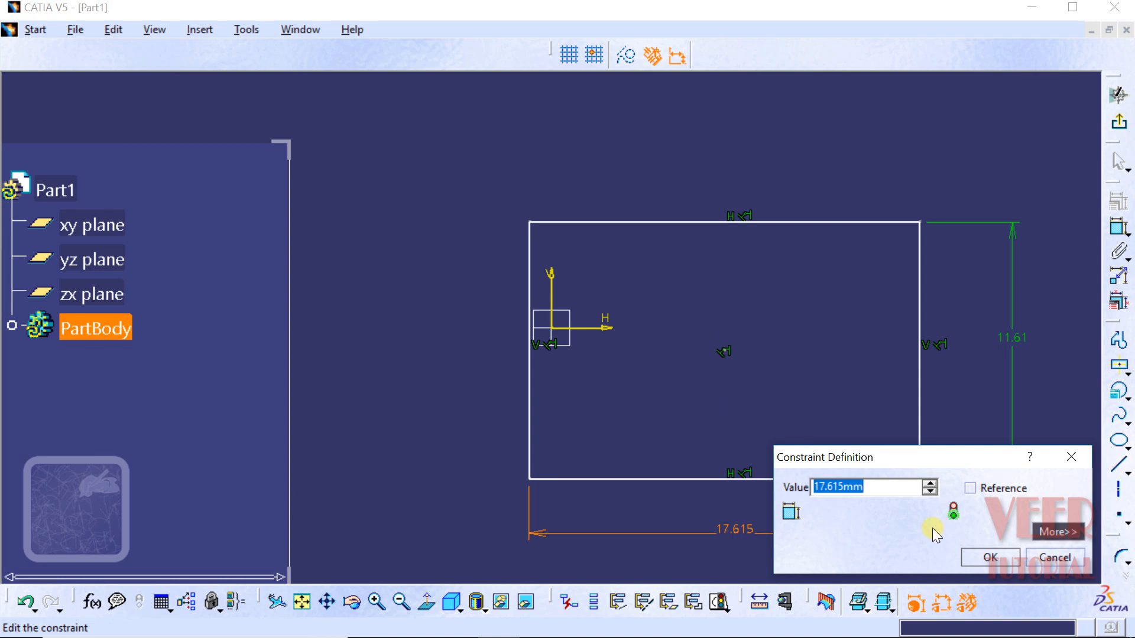
{"action": "type", "text": "15"}
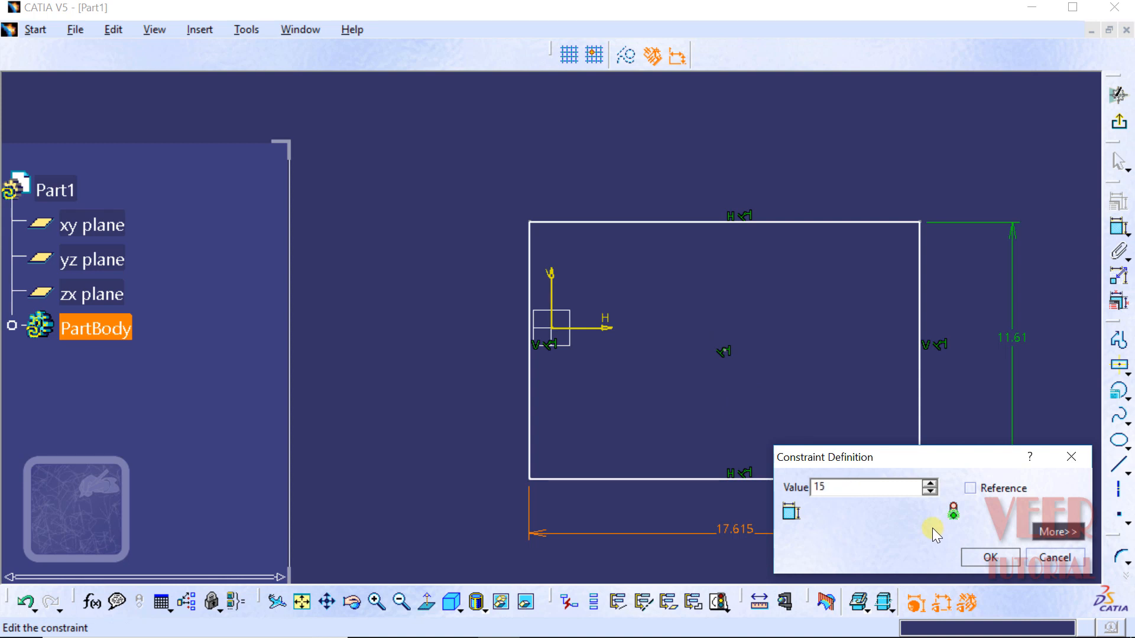
{"action": "key", "text": "Return"}
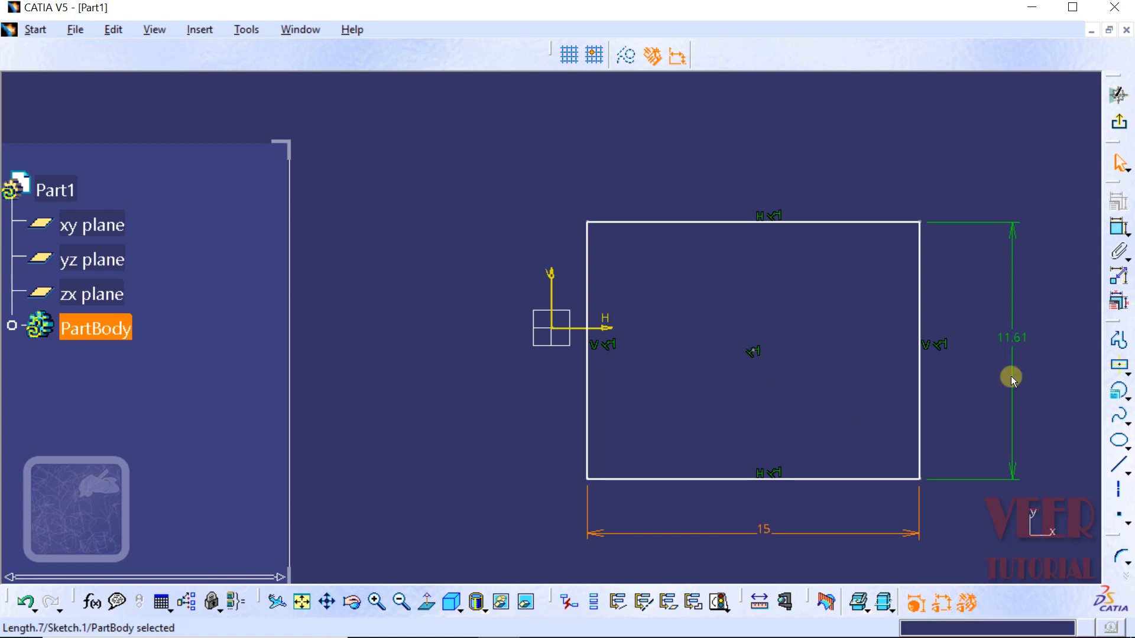
{"action": "double_click", "coordinate": [1013, 338]}
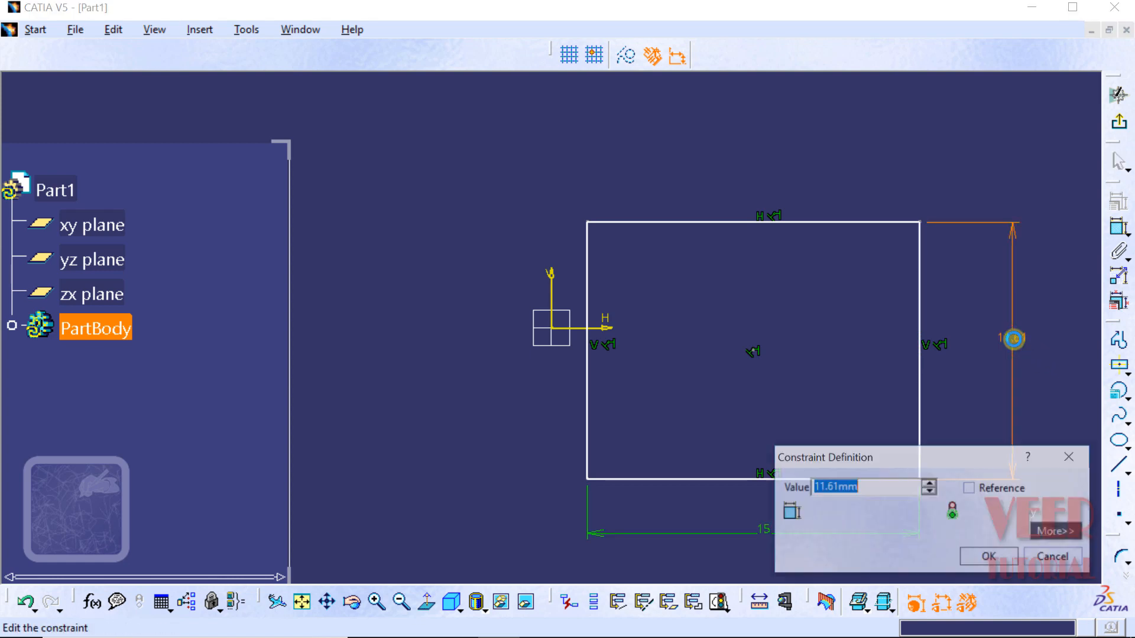
{"action": "type", "text": "10"}
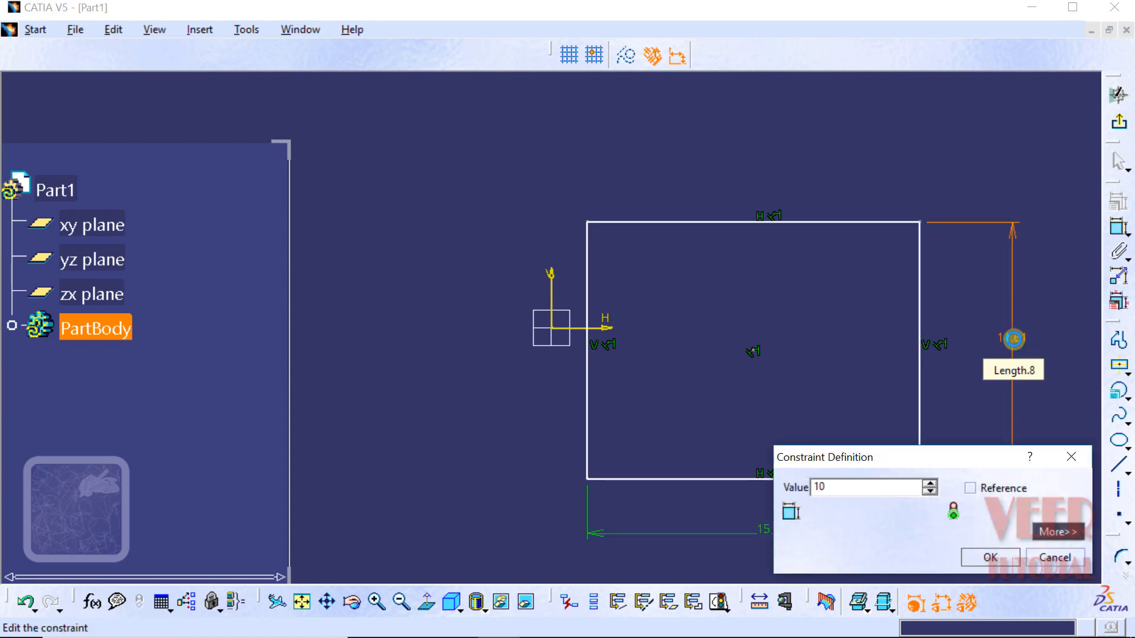
{"action": "key", "text": "Return"}
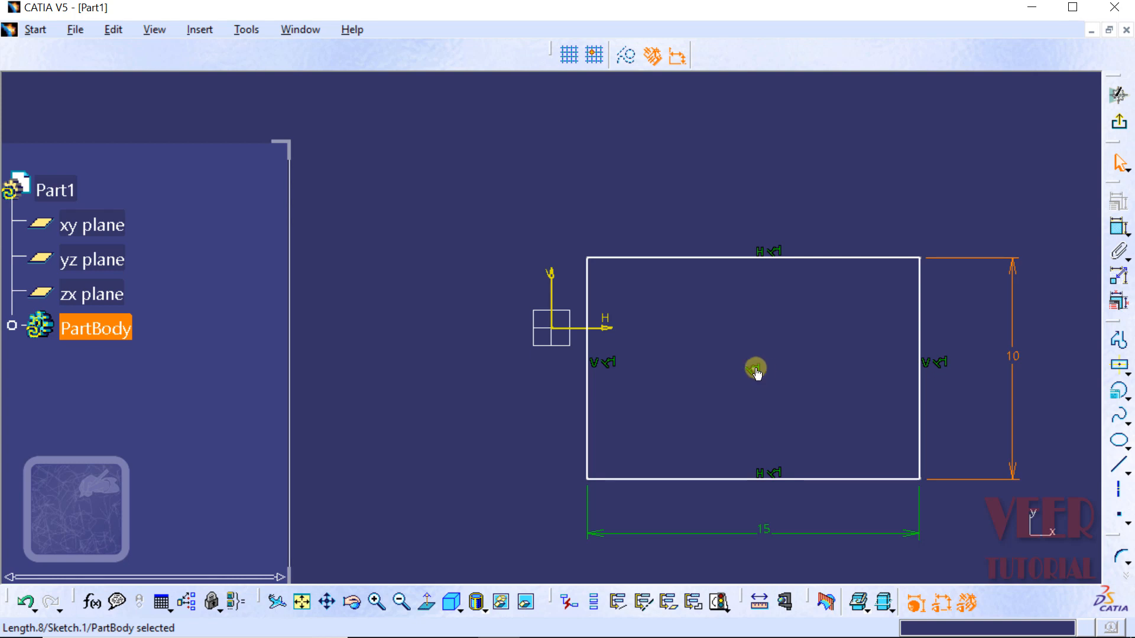